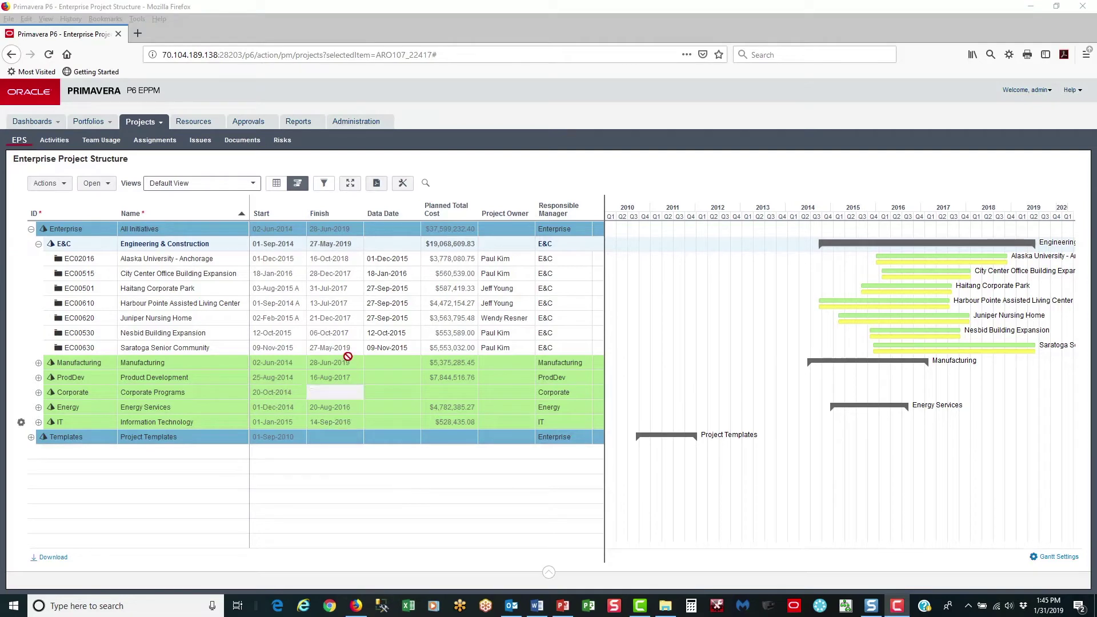
Copy and paste the Default View, naming the duplicate 'Standard EPS View'
click(403, 183)
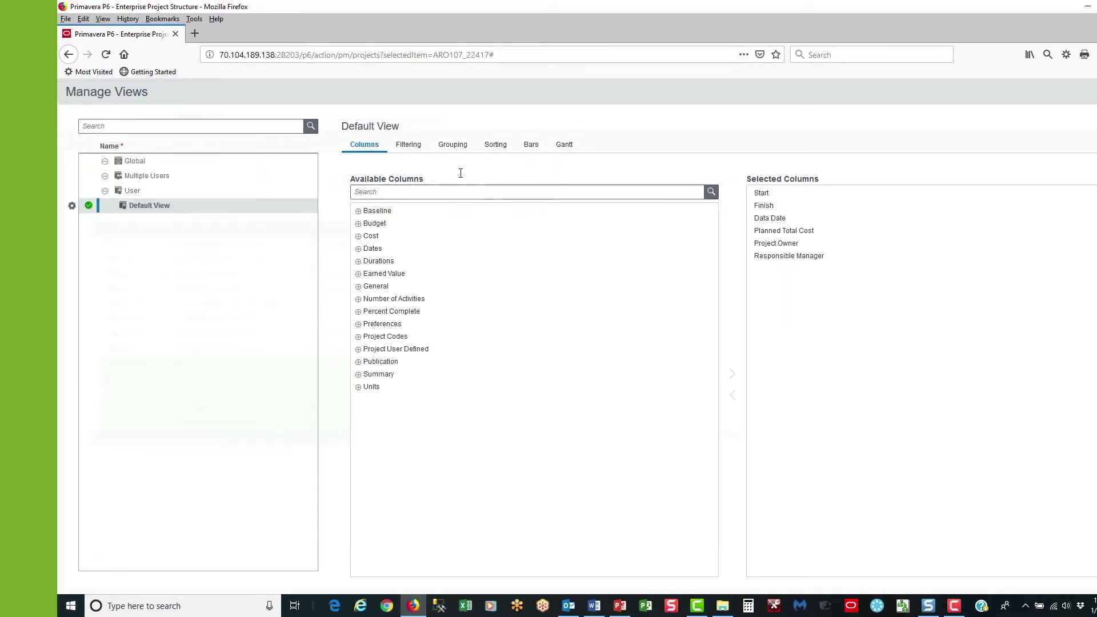
click(72, 208)
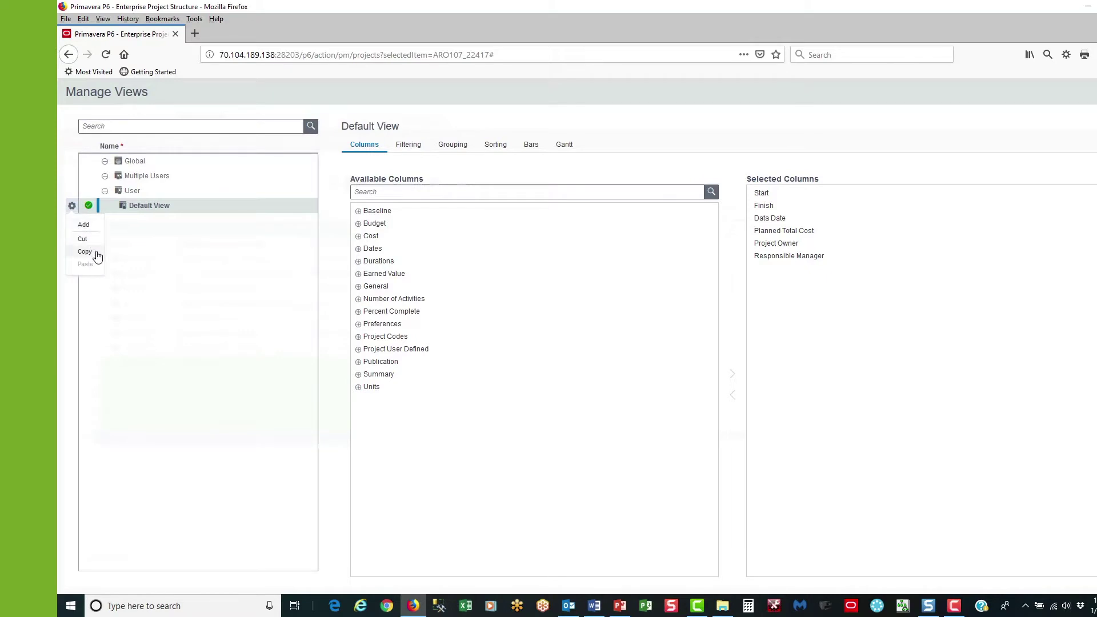
click(85, 252)
click(72, 209)
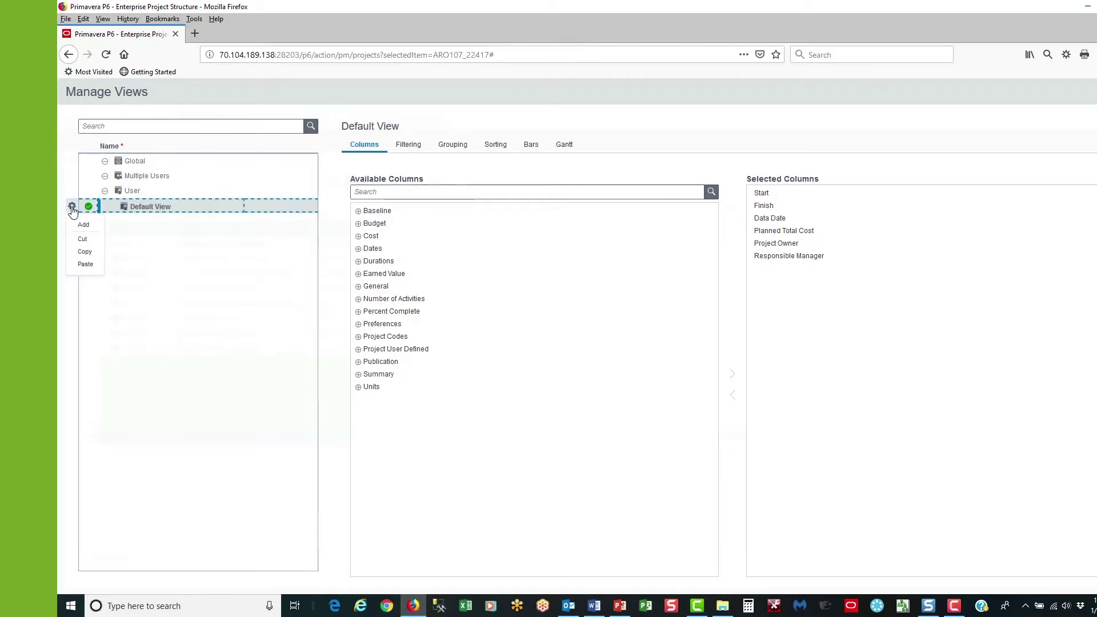
click(85, 265)
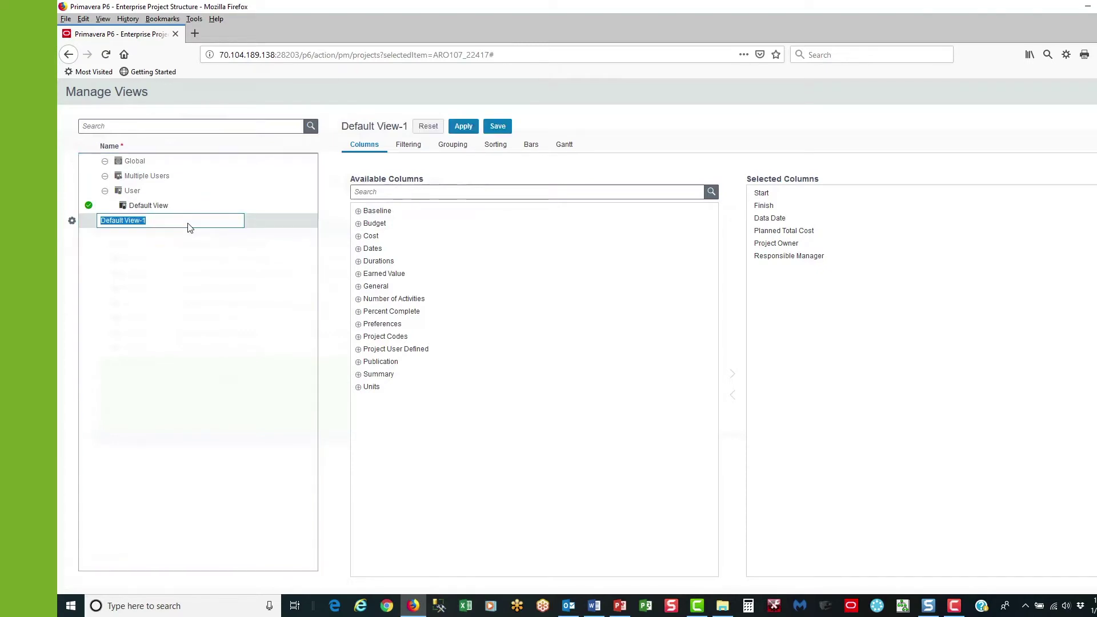
text(Standard EPS V)
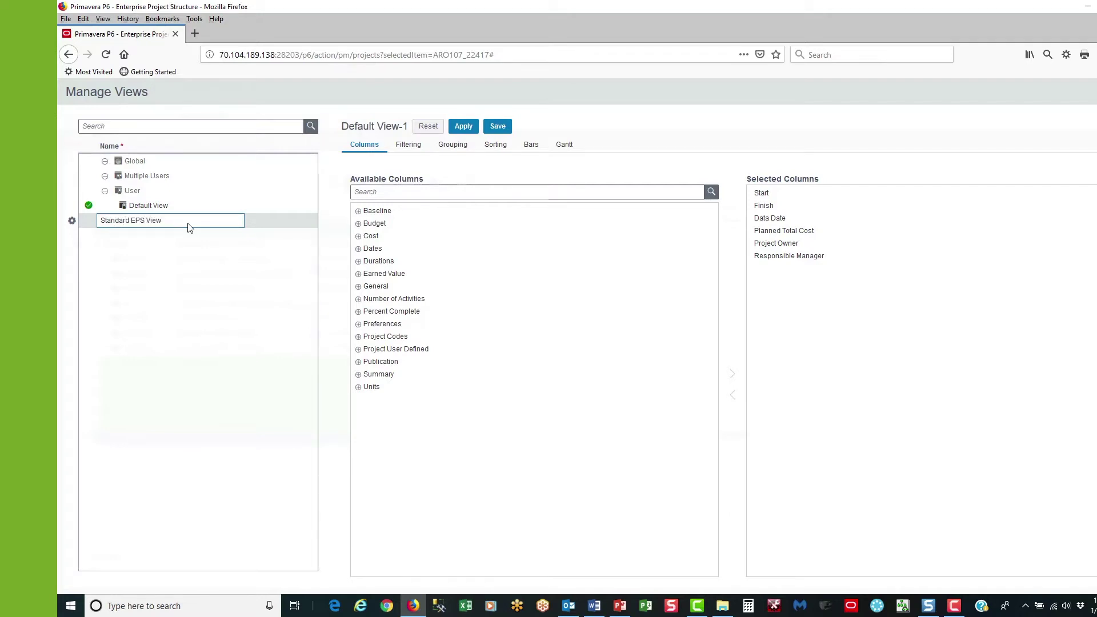
text(iew)
Commit the 'Standard EPS View' name and remove Planned Total Cost, Project Owner and Responsible Manager
click(498, 129)
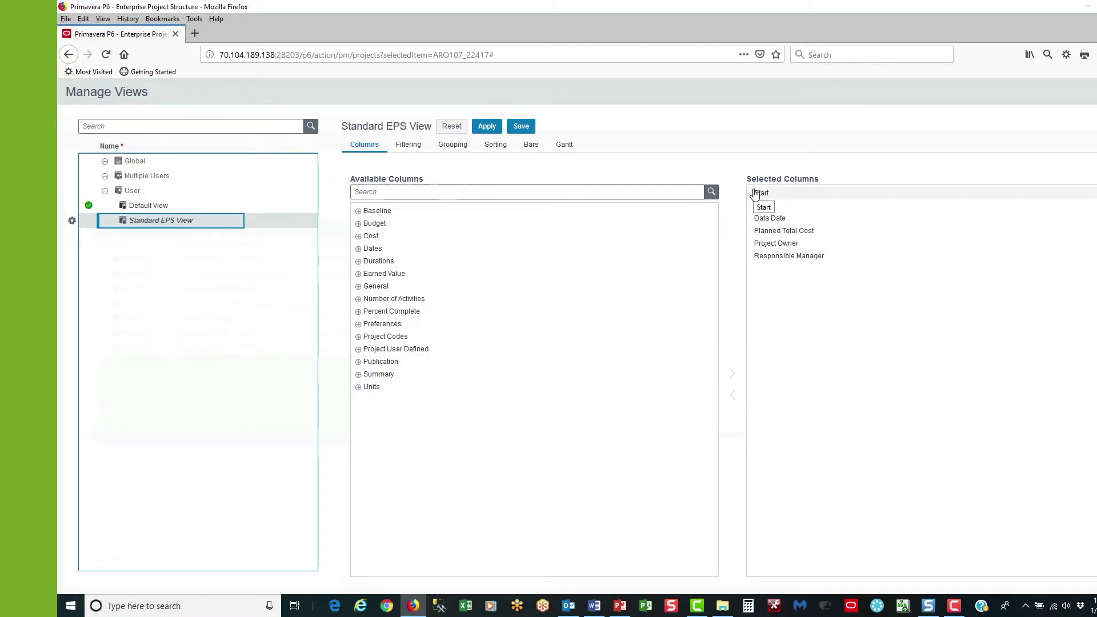
click(761, 233)
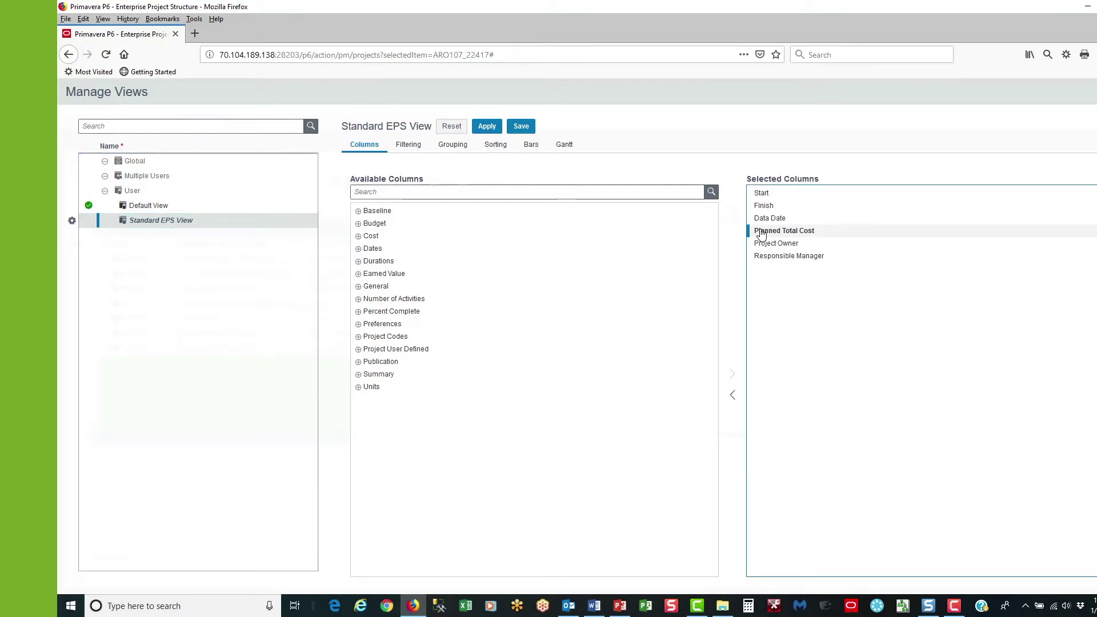
shift+click(768, 260)
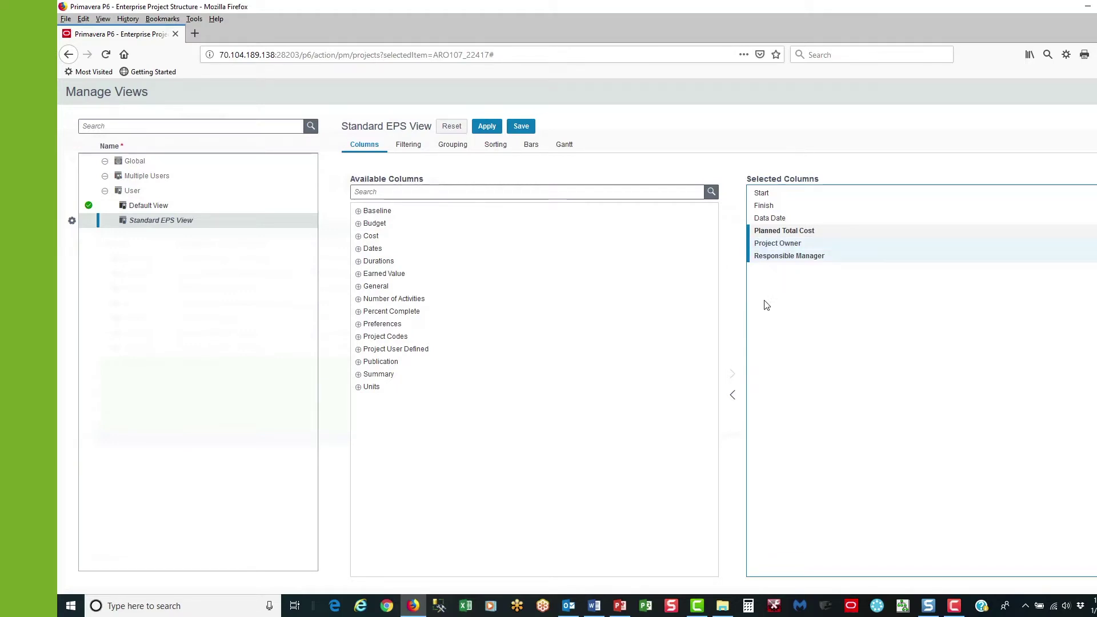
click(733, 397)
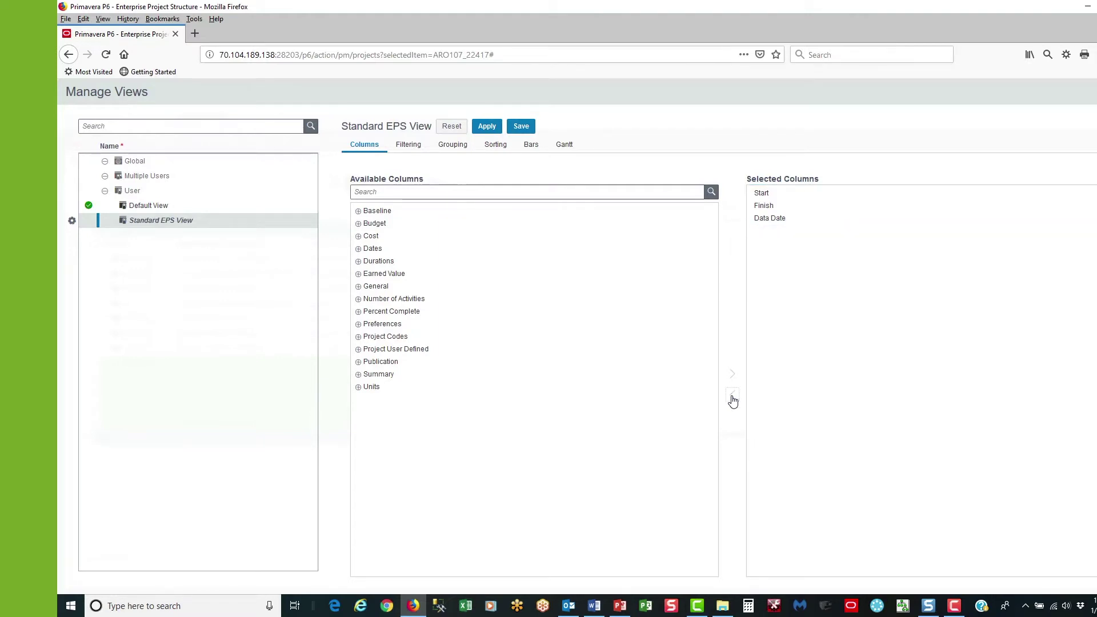
click(771, 208)
Insert Actual Start after Finish and Must Finish By after Data Date from the Dates group
click(392, 192)
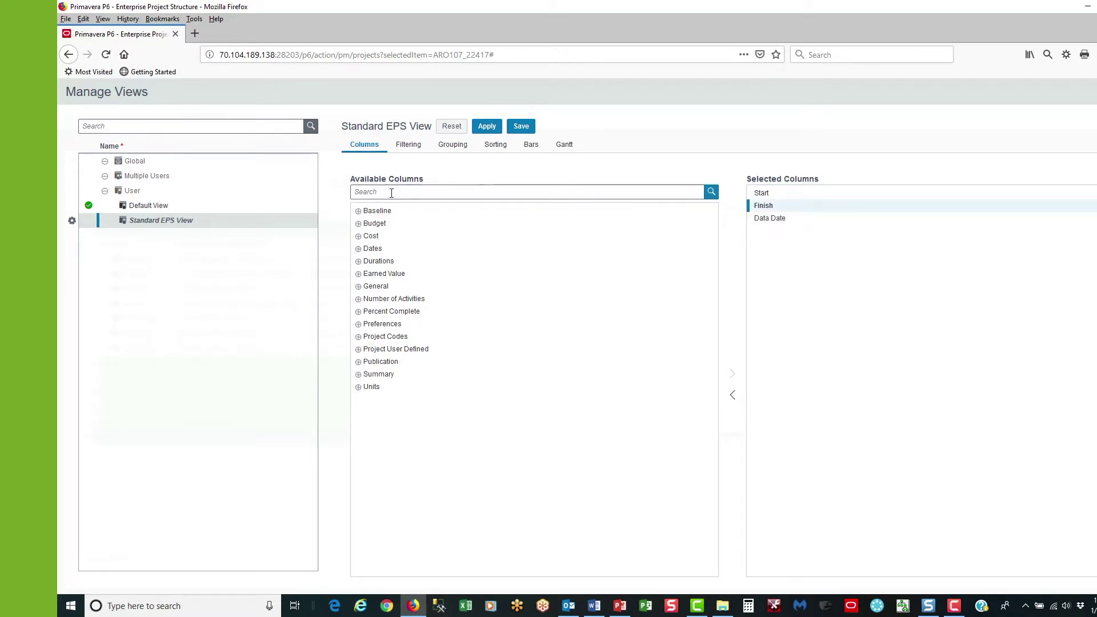
click(358, 249)
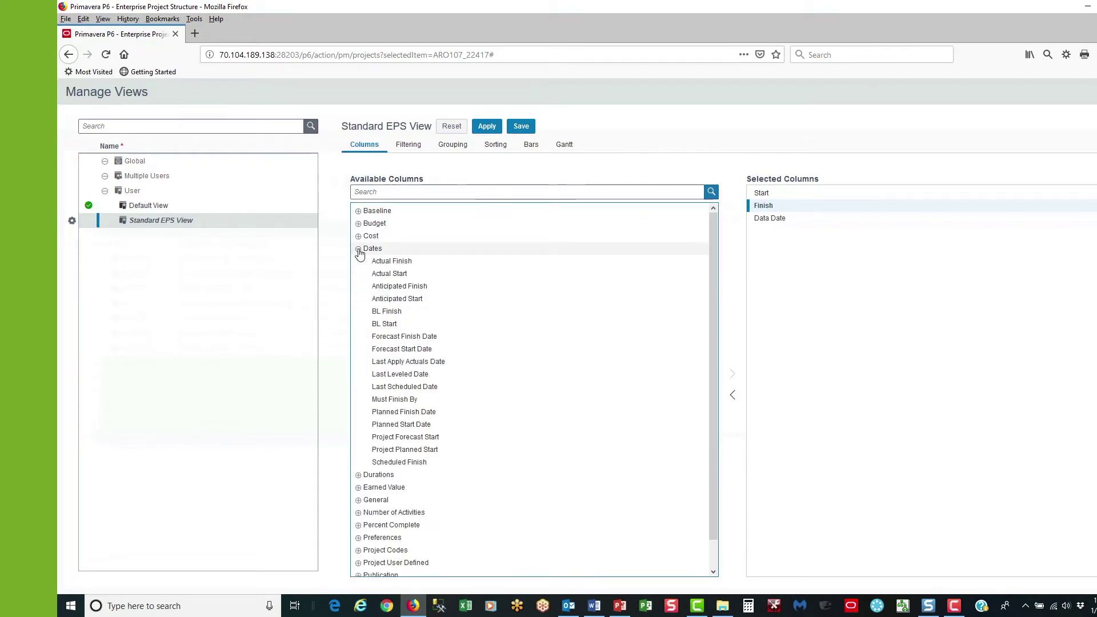
click(402, 275)
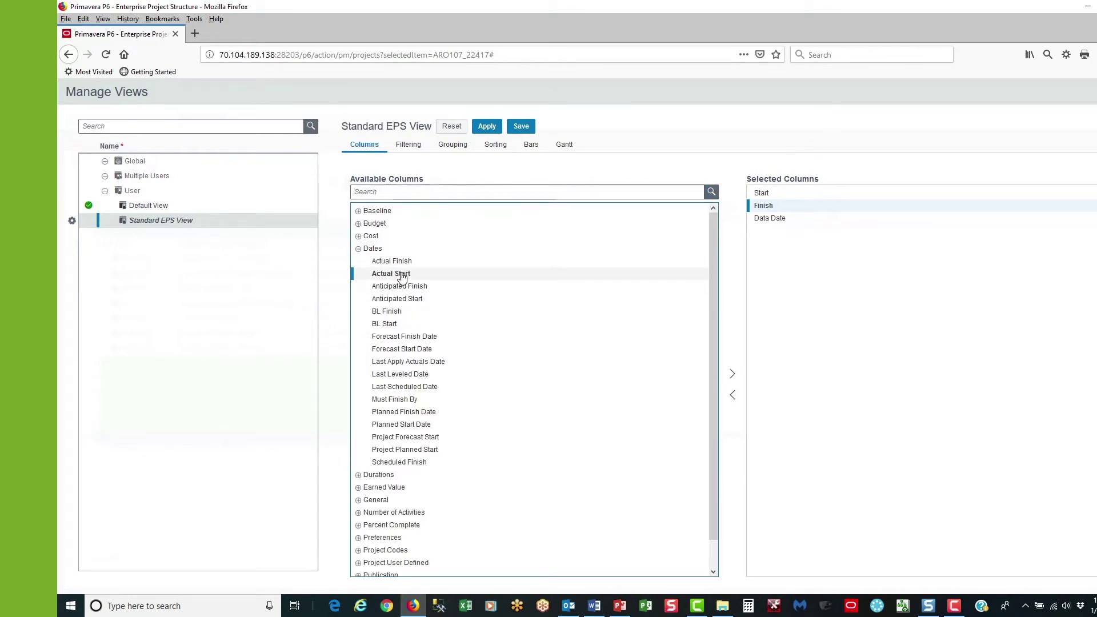
click(733, 377)
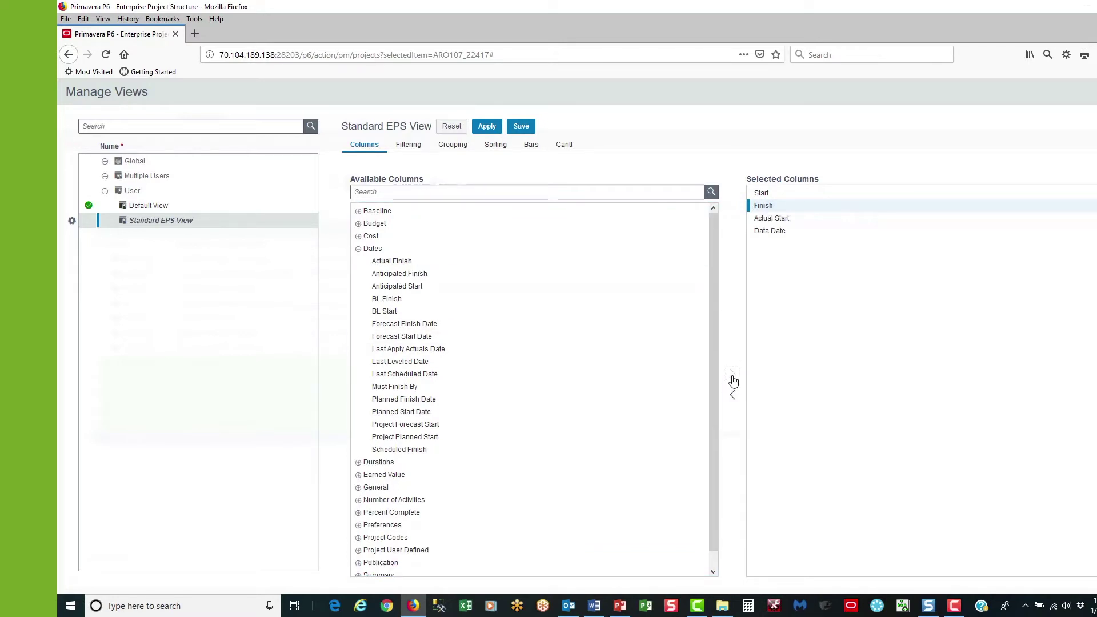
click(760, 234)
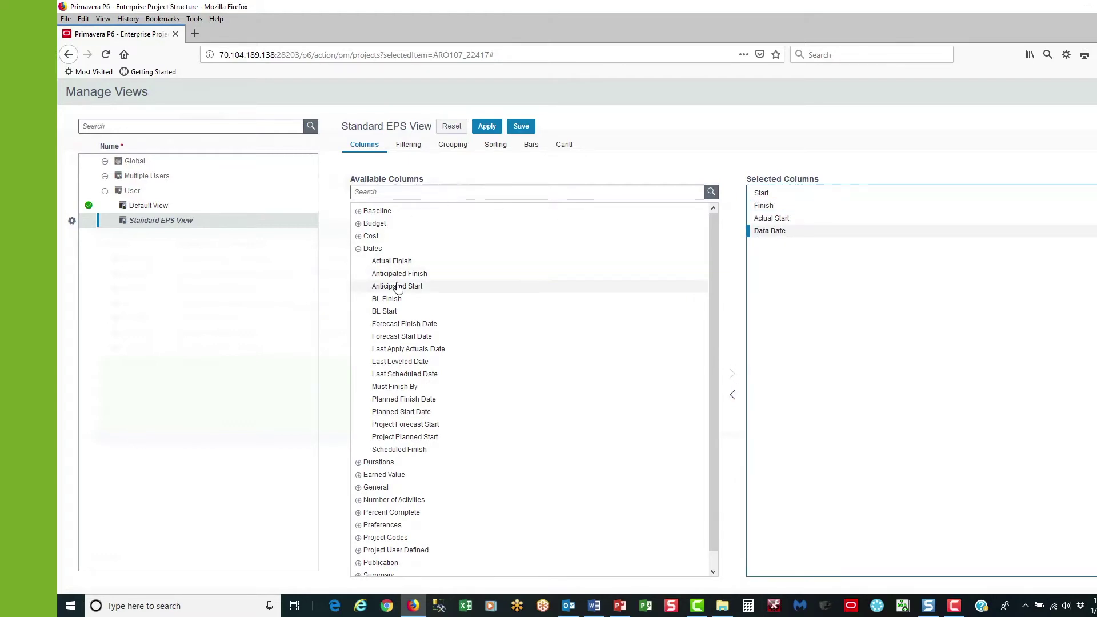
click(429, 387)
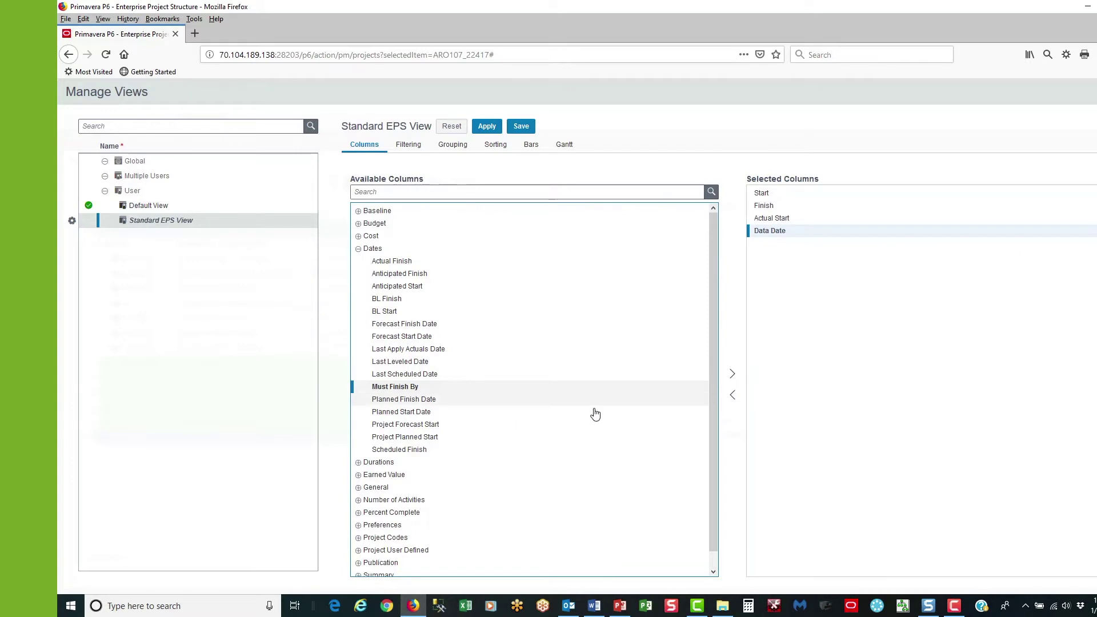
click(733, 375)
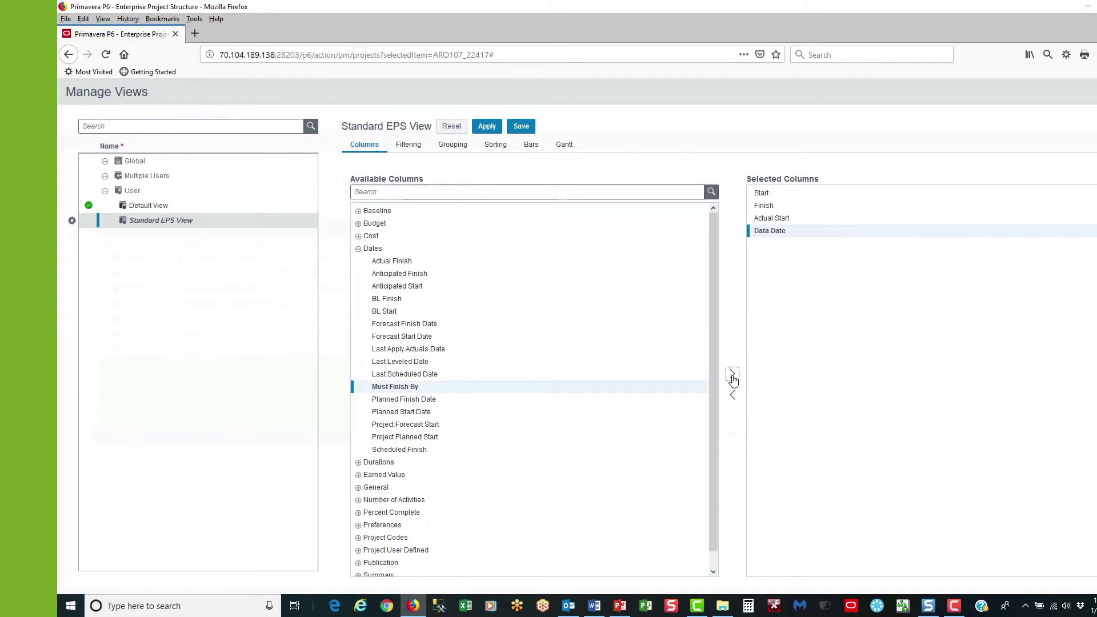
click(771, 247)
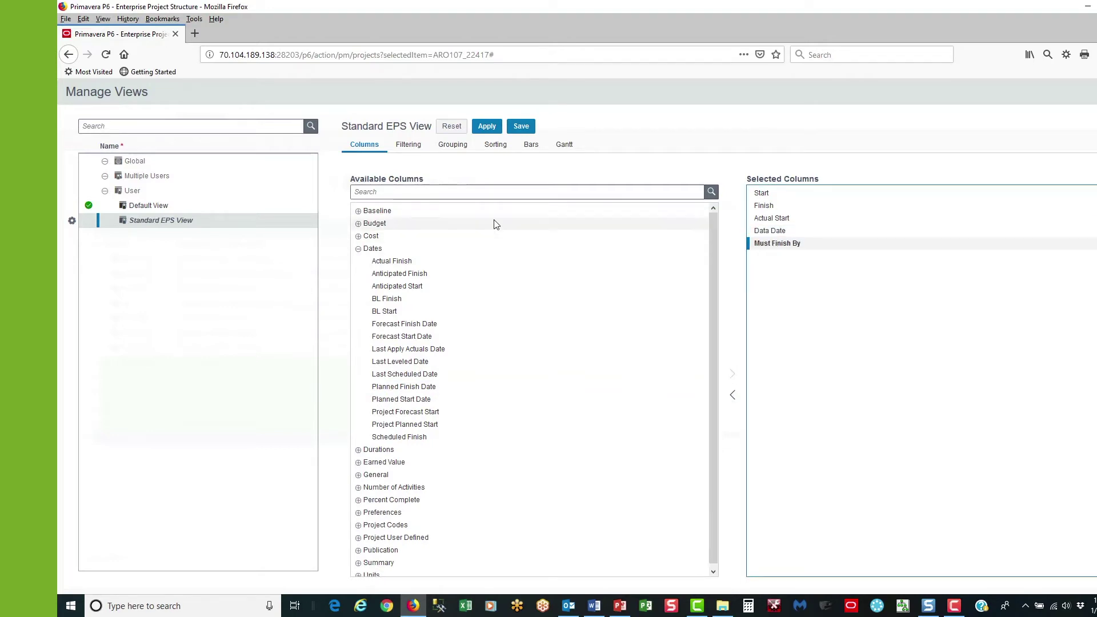
click(358, 250)
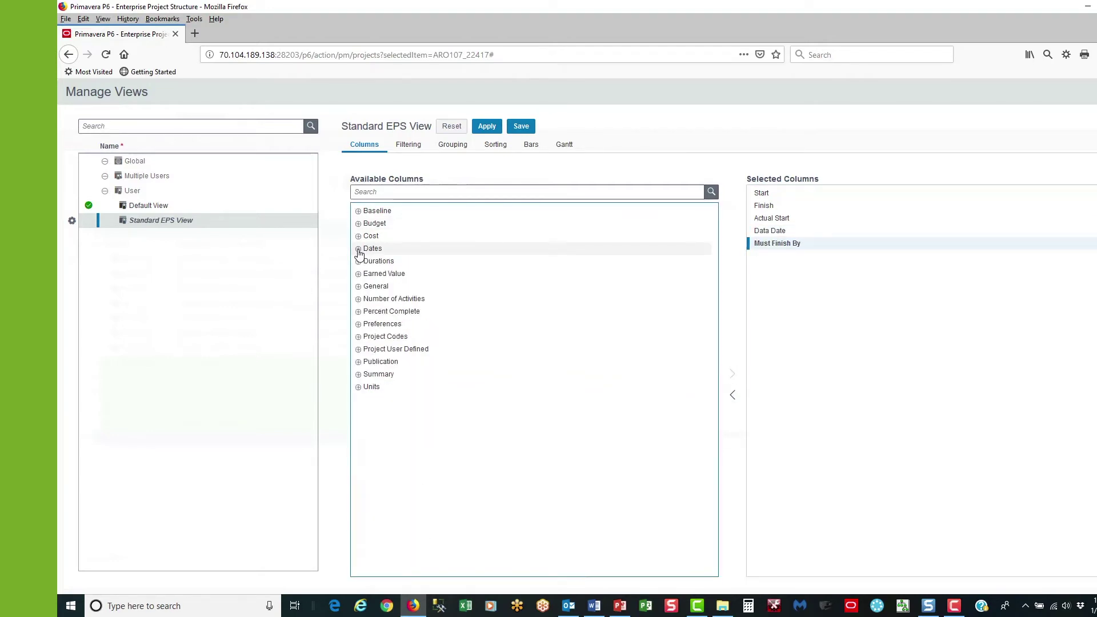
Search for 'planned labor units' and add Planned Labor Units after Must Finish By
click(359, 389)
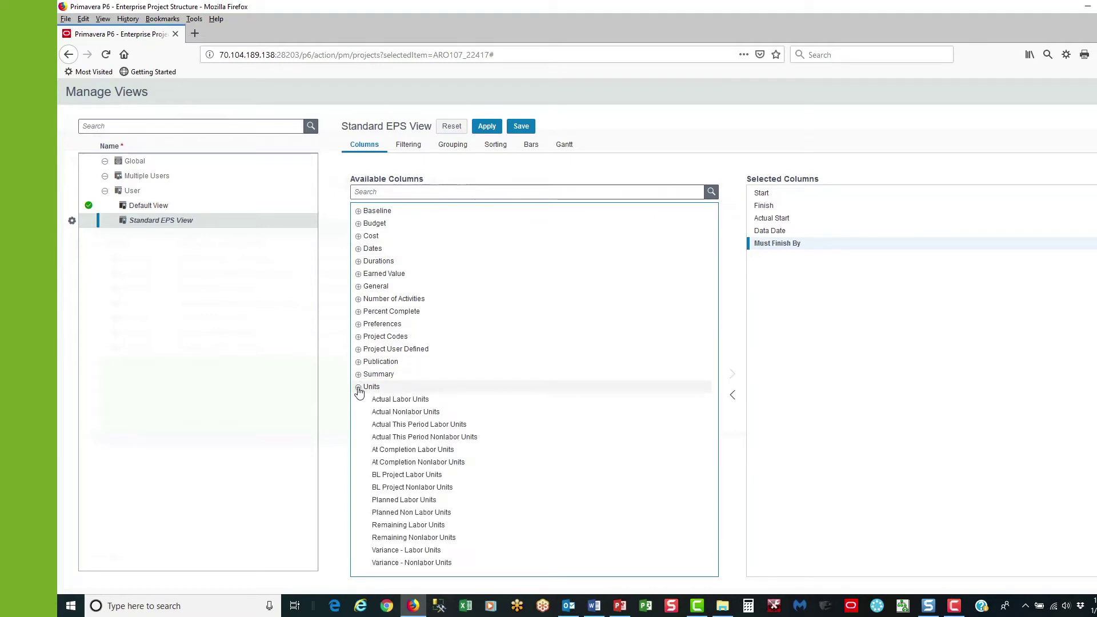
click(377, 191)
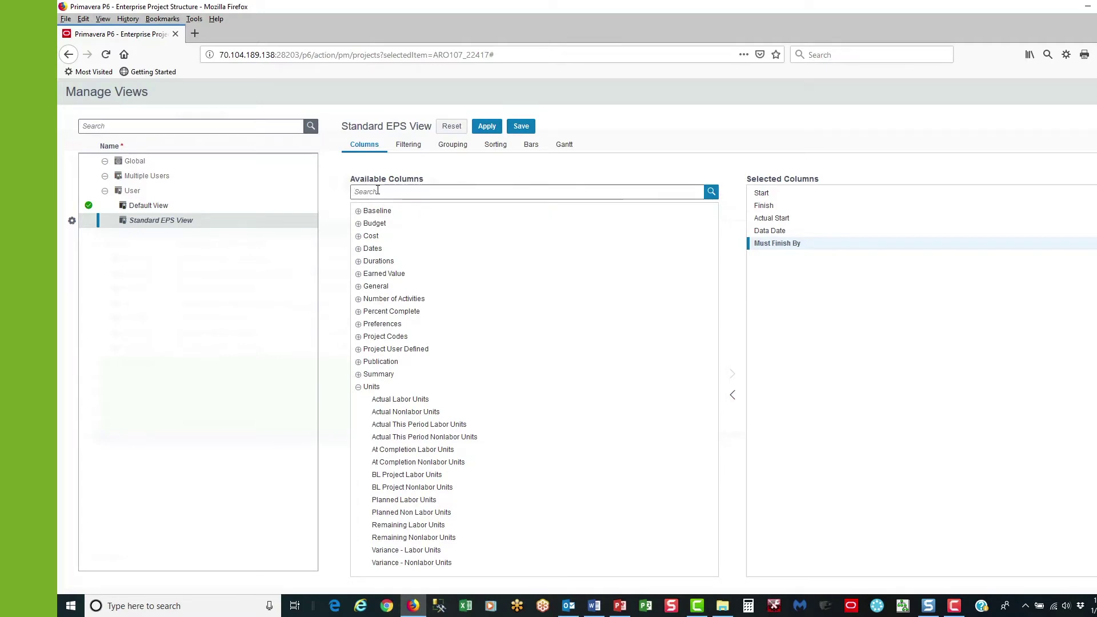
text(plann)
key(Return)
text(ed)
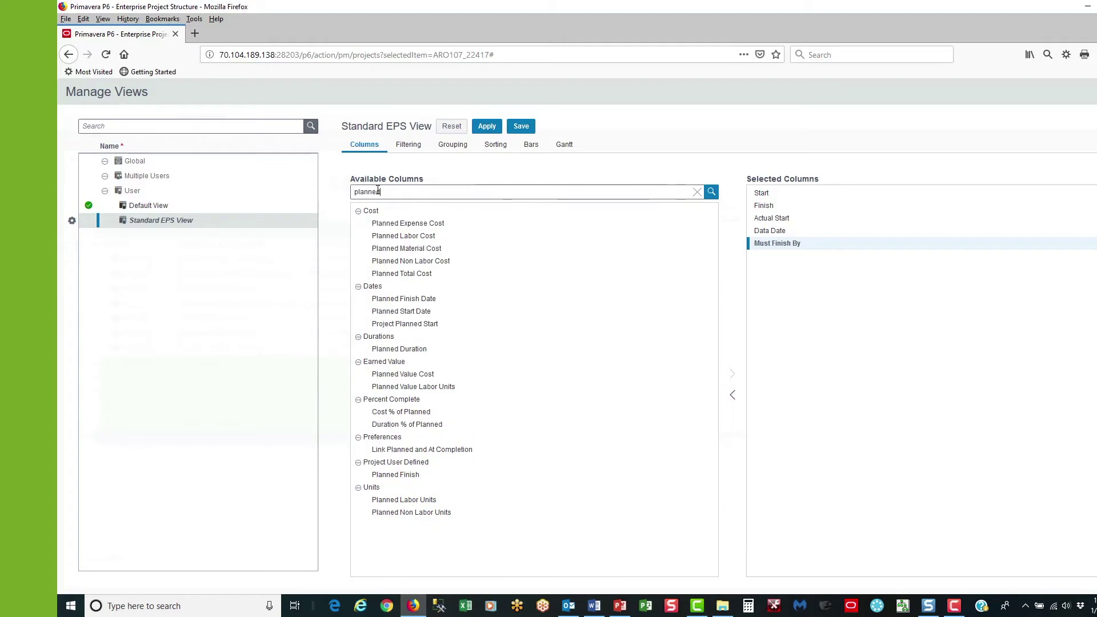
text( la)
key(Return)
text(bor units)
key(Return)
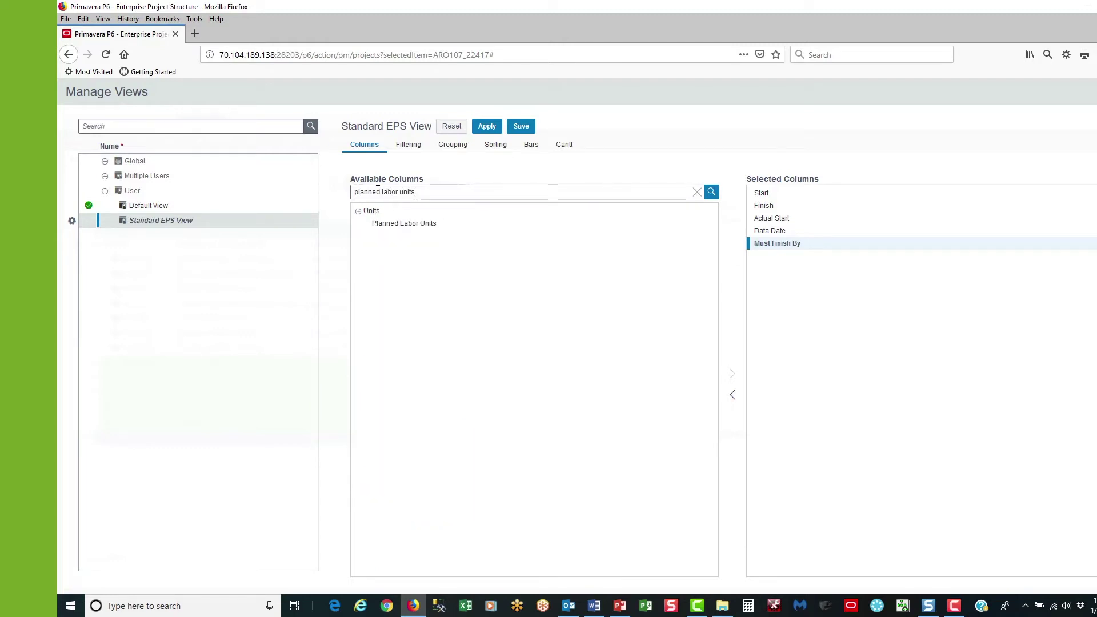
click(473, 227)
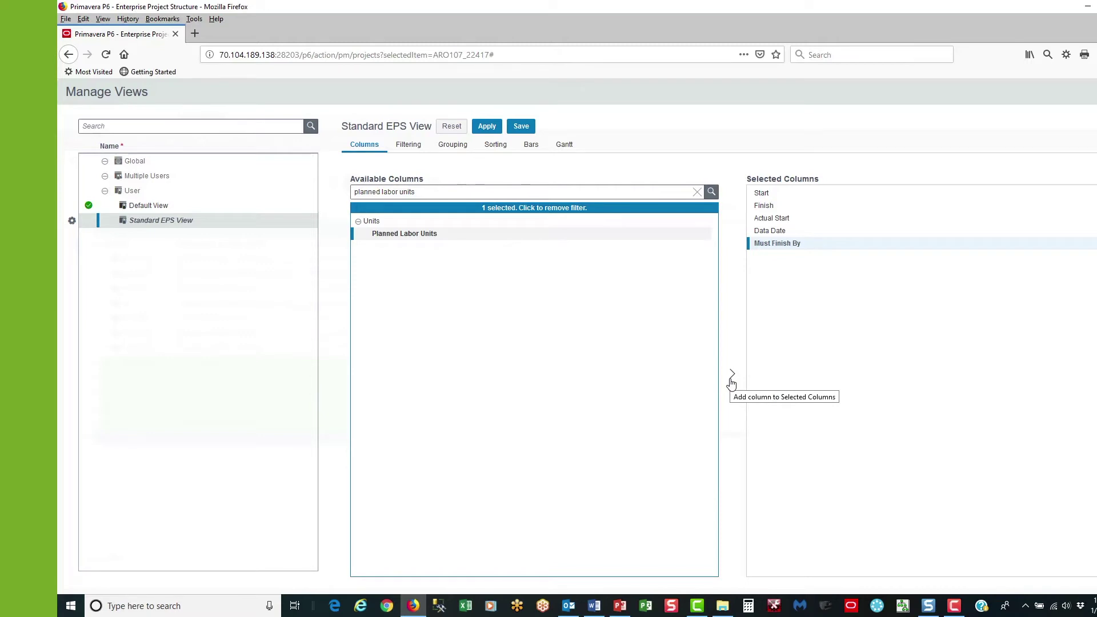
double_click(477, 239)
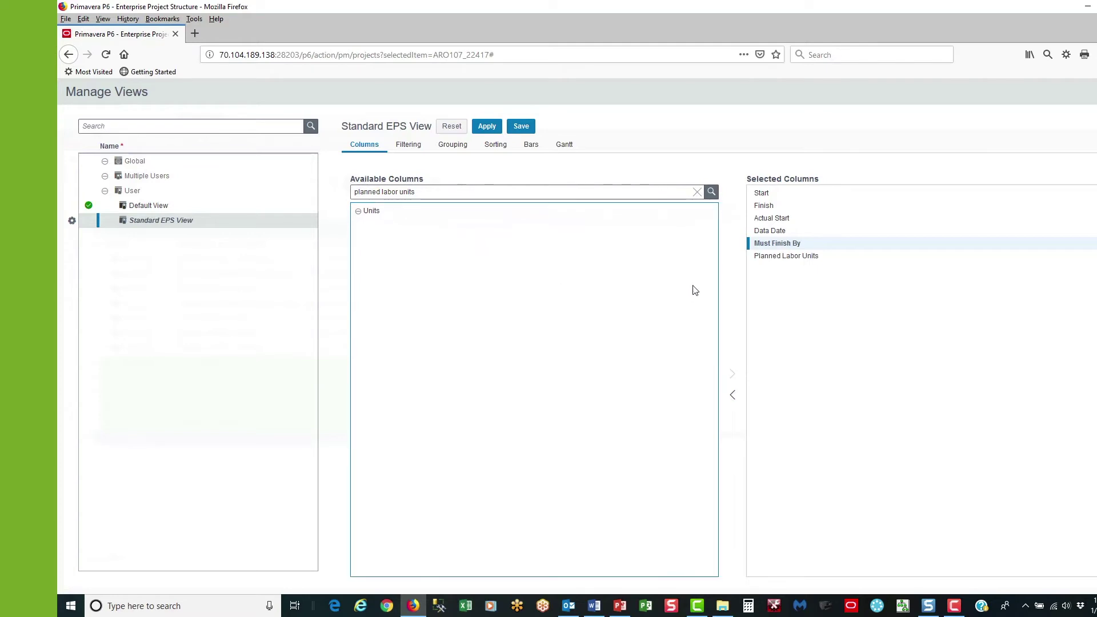
click(765, 259)
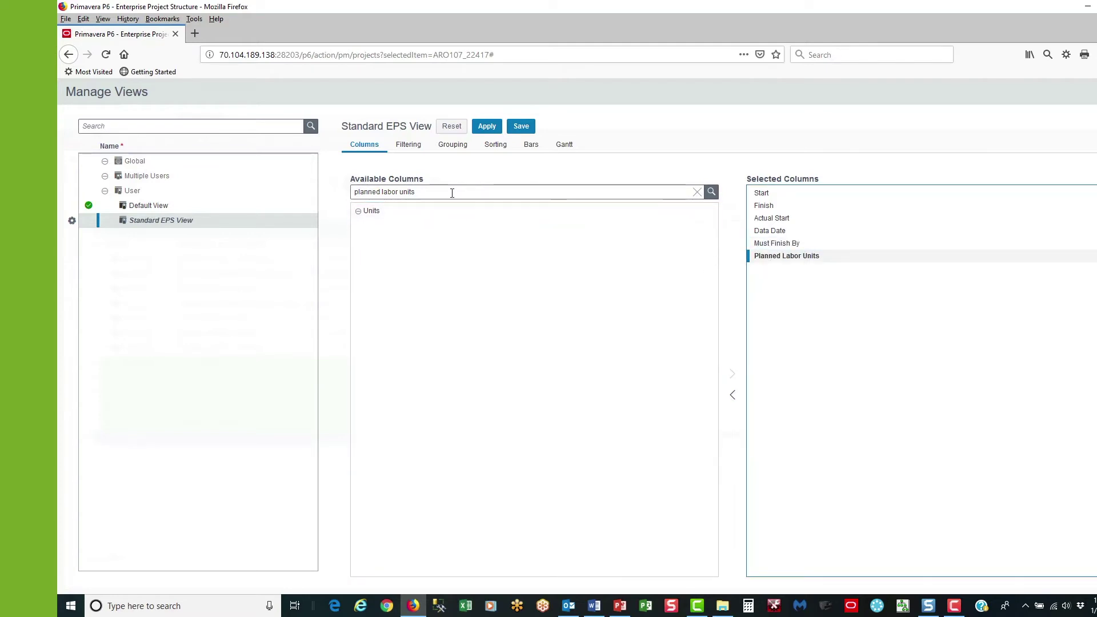
Add Actual Labor Units, then Remaining Labor Units, via the column search
drag(451, 191, 334, 189)
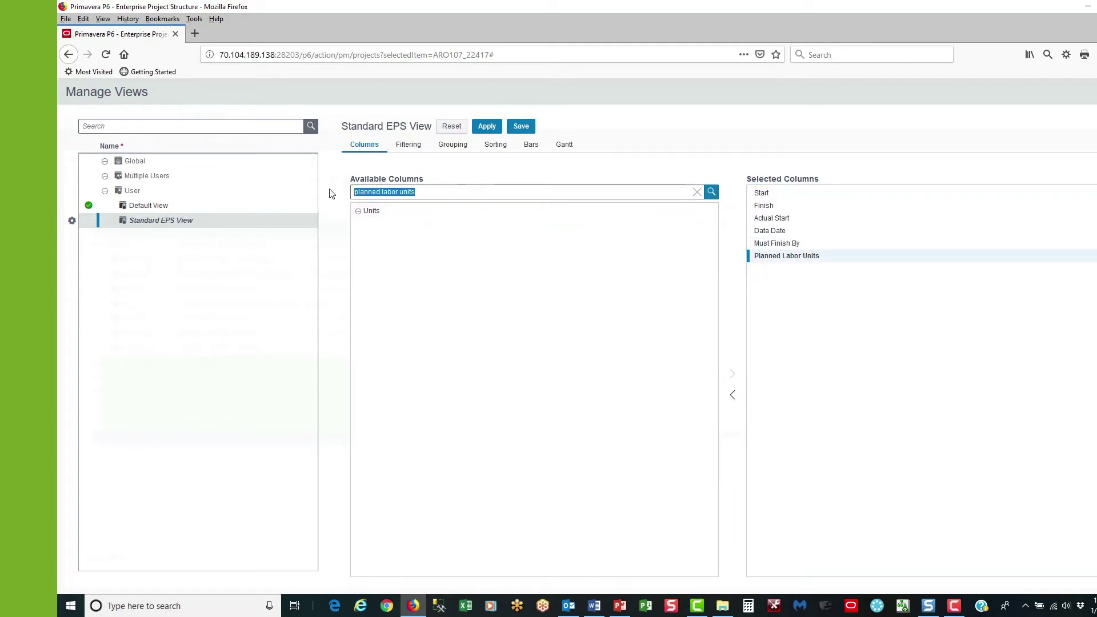
text(actual labor u)
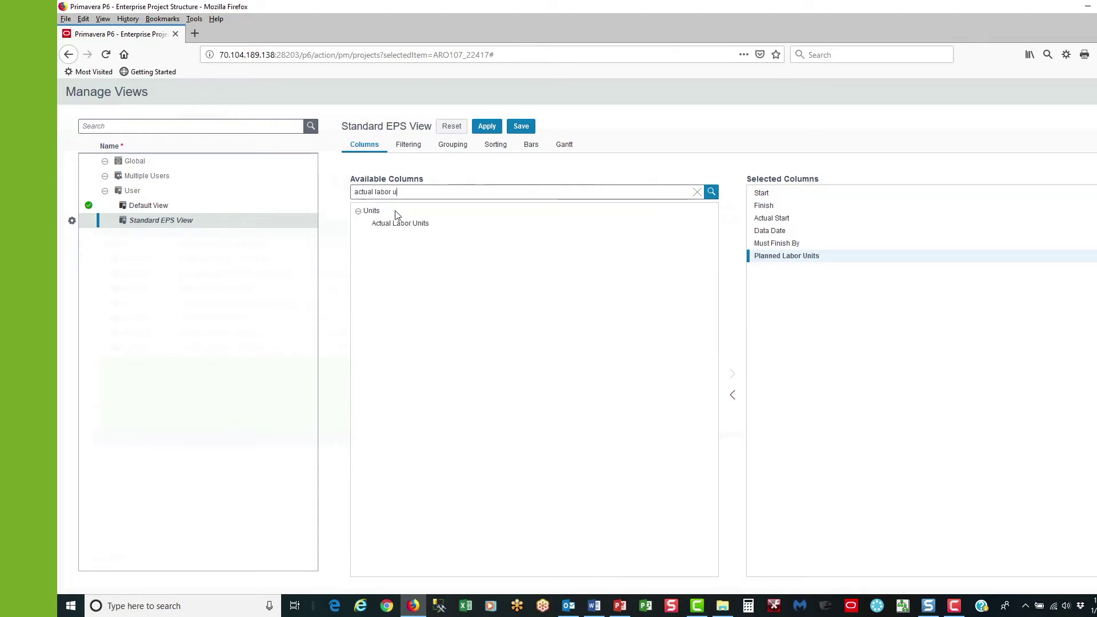
click(420, 225)
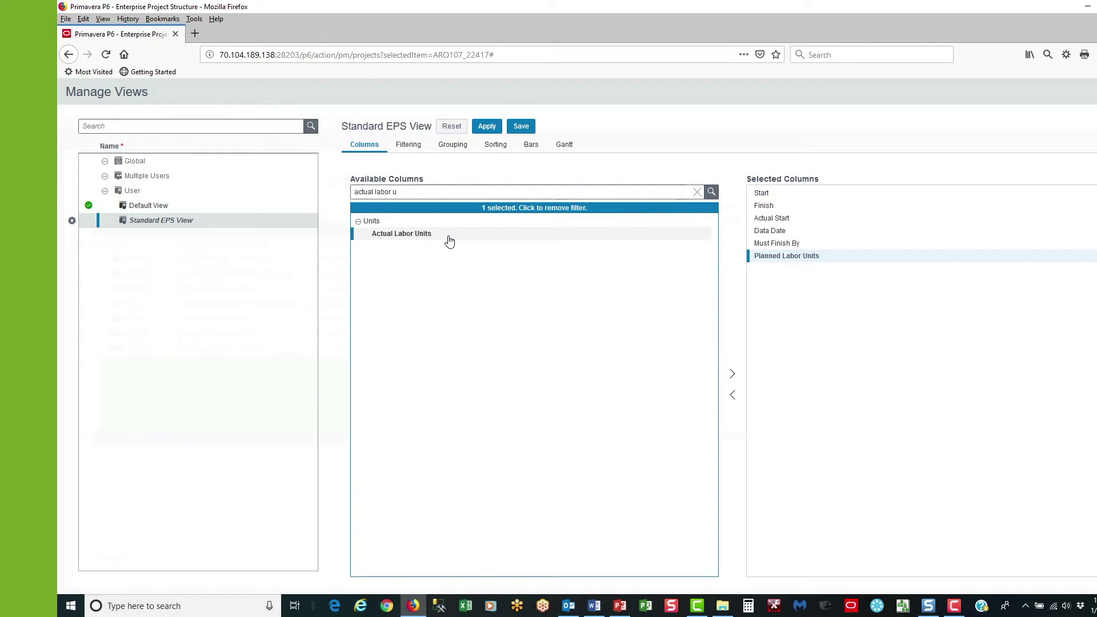
double_click(449, 241)
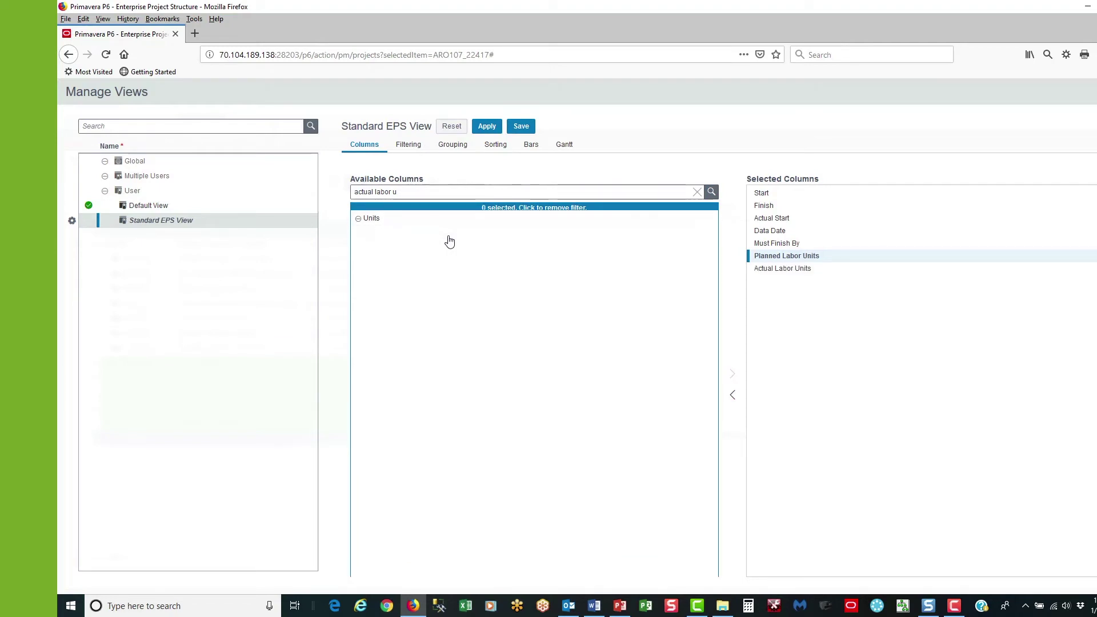
click(754, 270)
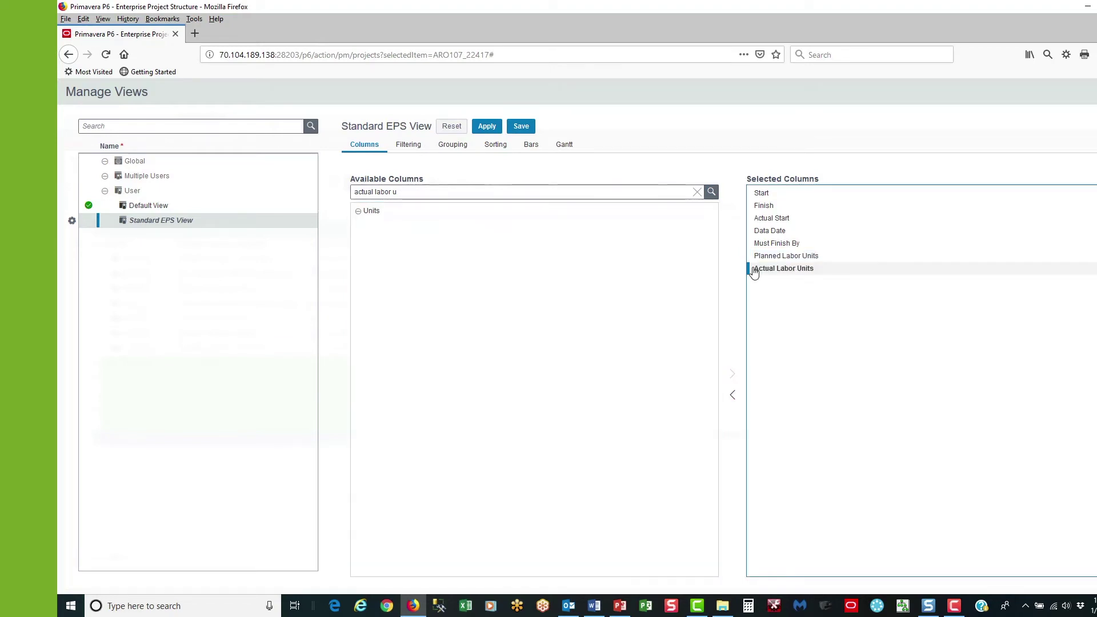
drag(400, 192, 305, 186)
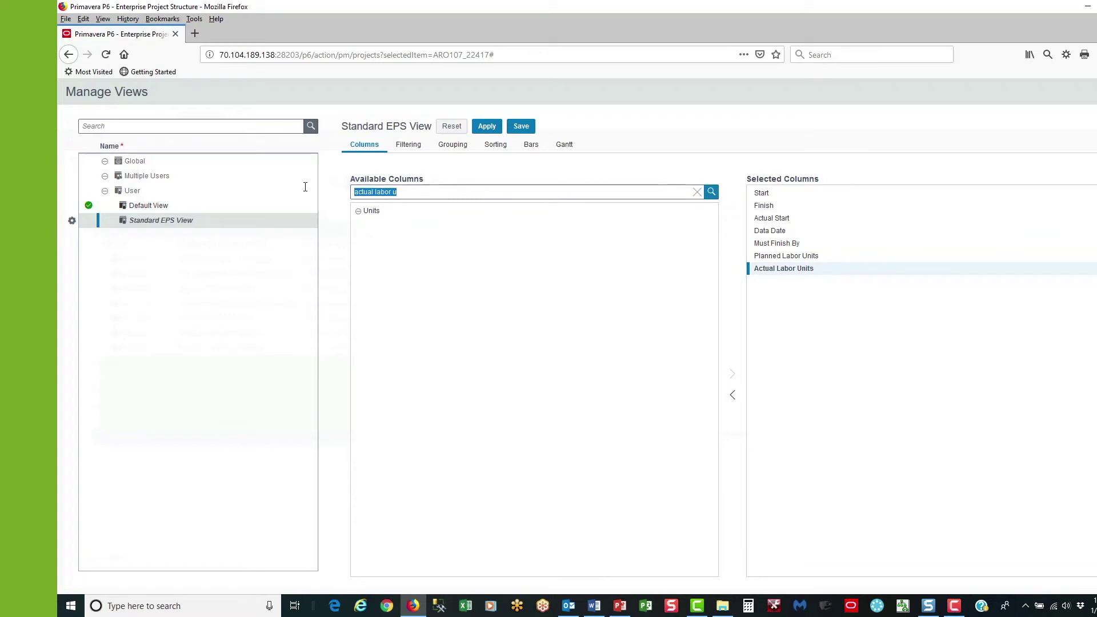
text(remain)
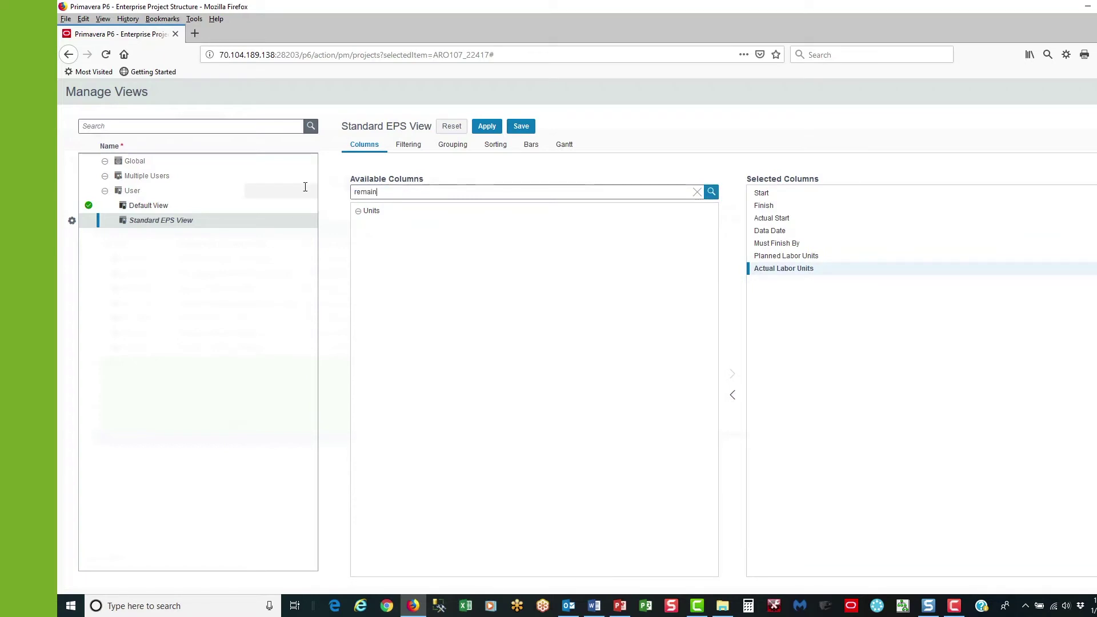
text(ing labor)
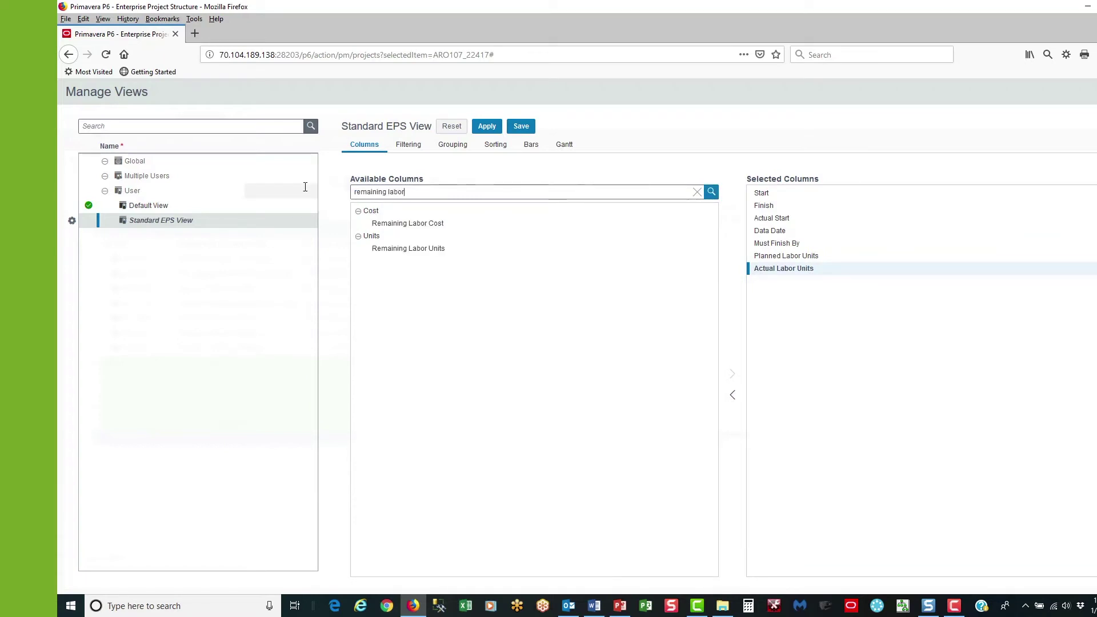
click(415, 249)
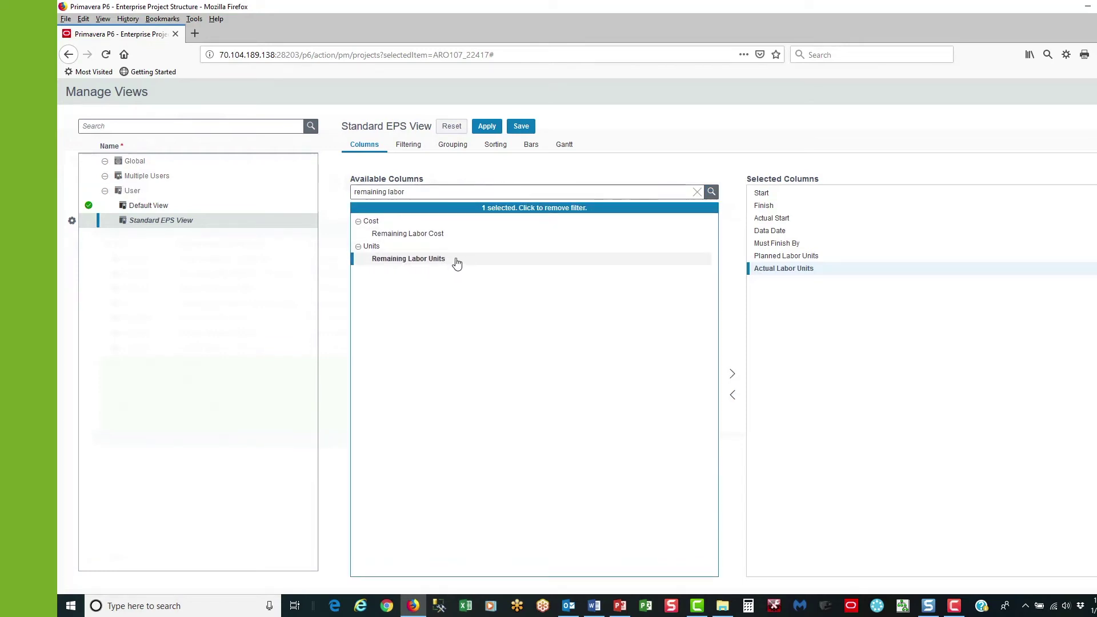
double_click(457, 263)
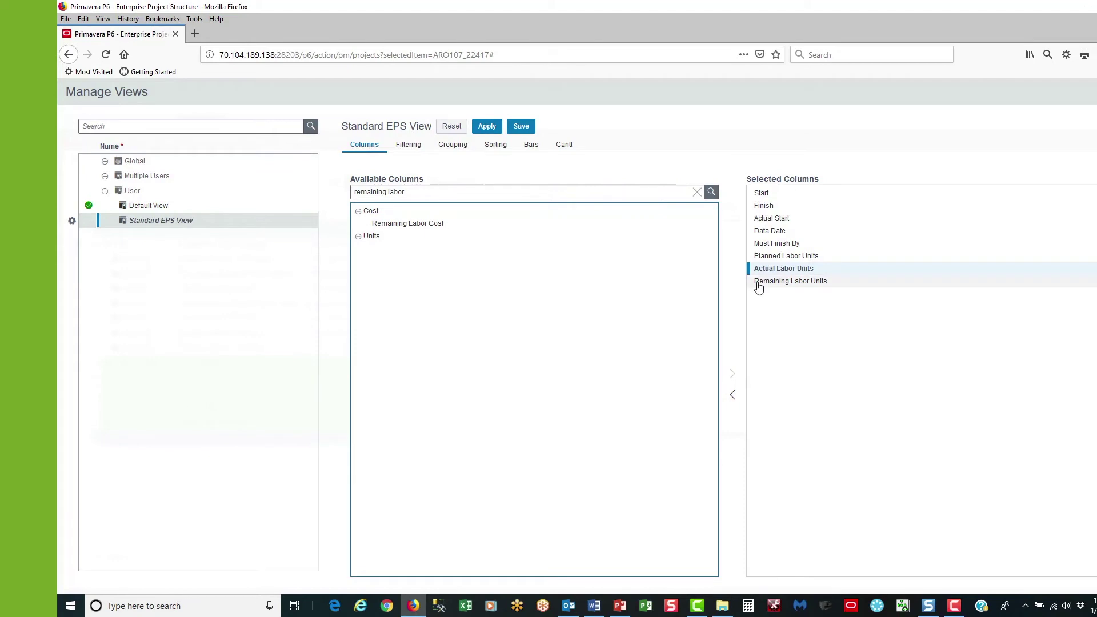
click(758, 284)
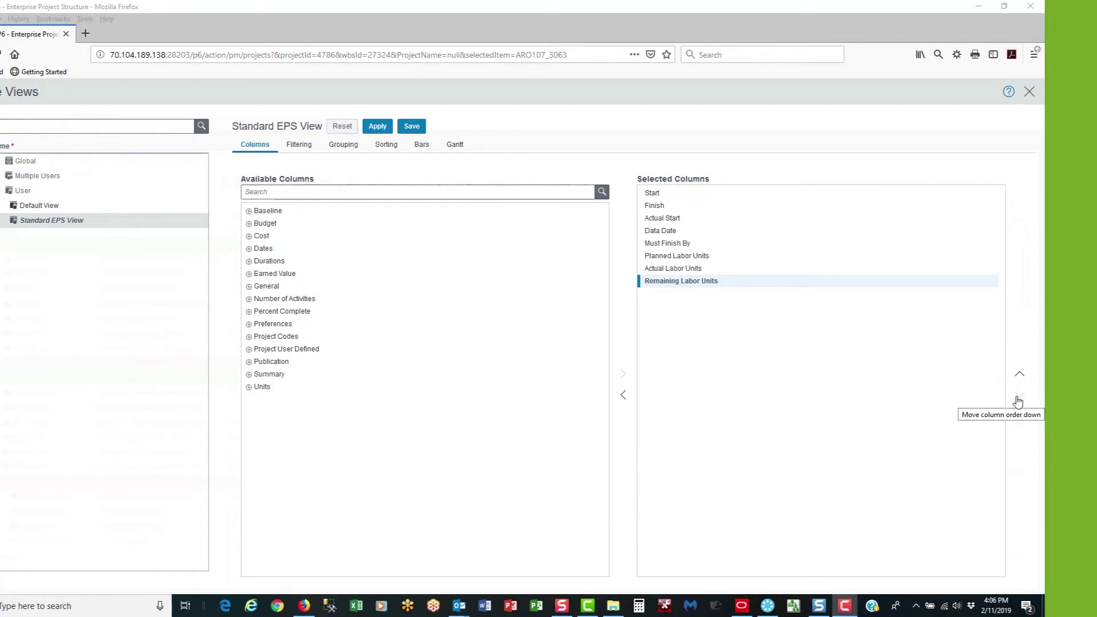
click(734, 284)
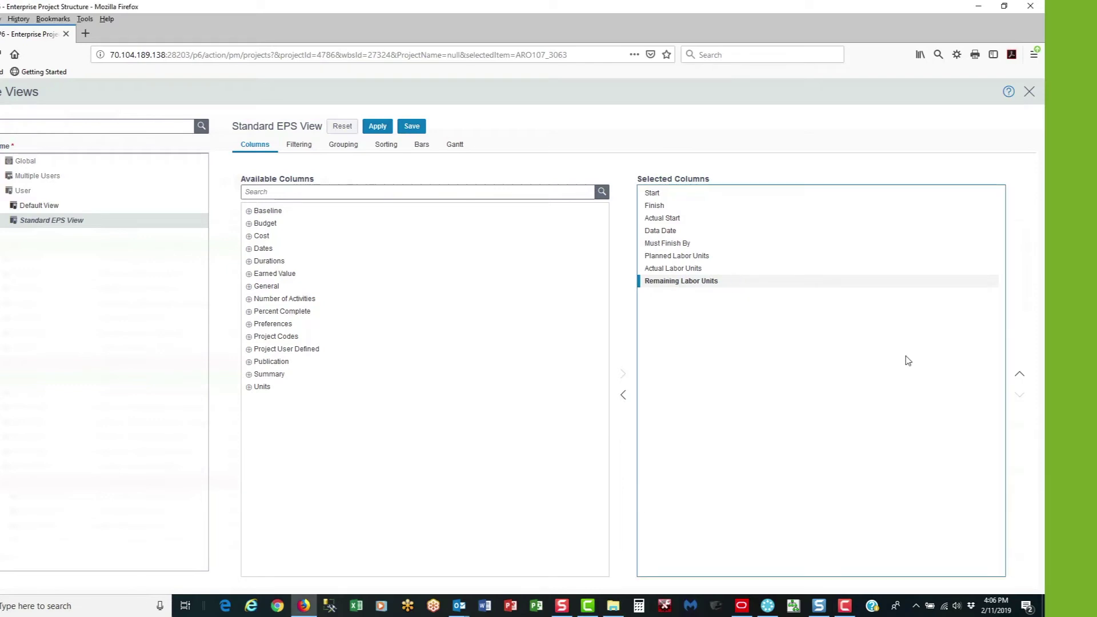
click(1019, 375)
click(1019, 376)
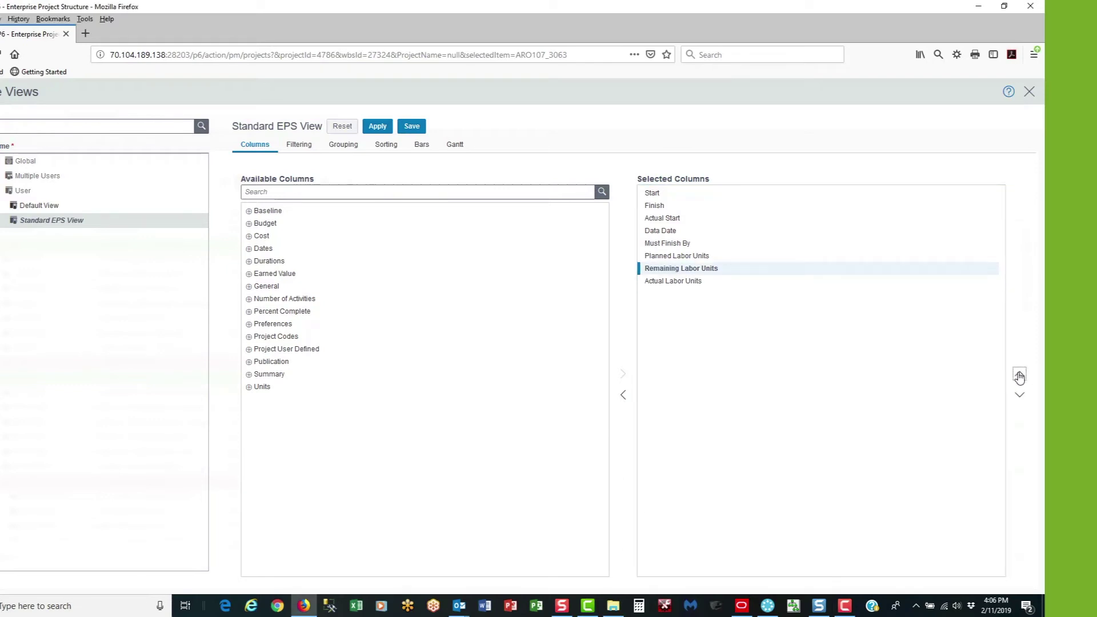
click(1019, 376)
click(1019, 375)
click(1019, 375)
click(1019, 375)
click(1019, 376)
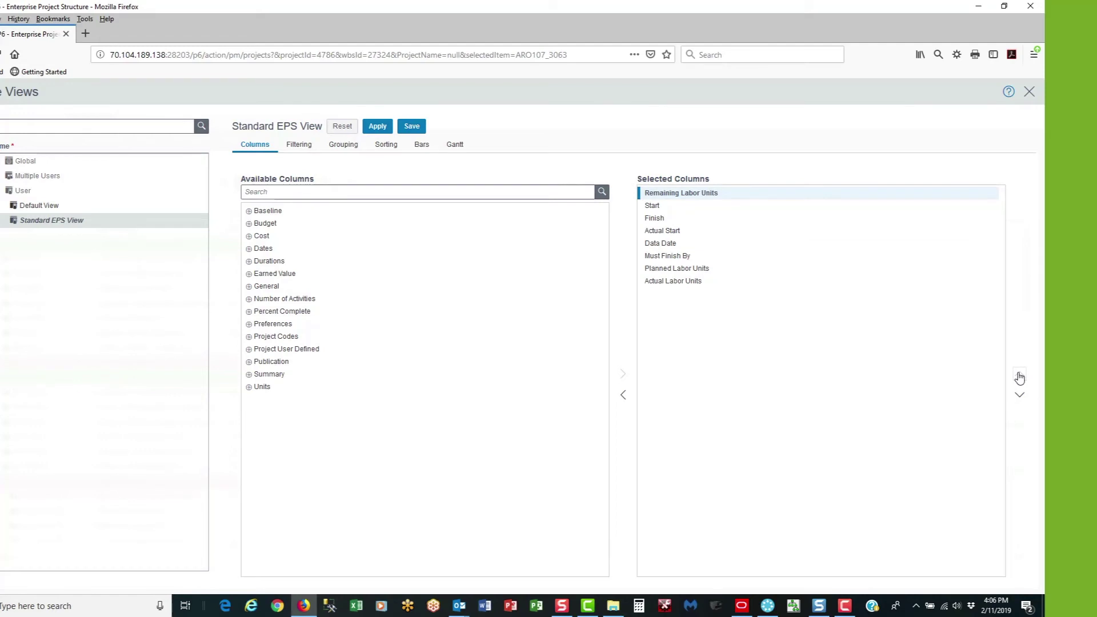
click(1019, 394)
click(1019, 395)
click(1019, 395)
click(1019, 395)
click(1019, 395)
click(1019, 394)
click(1019, 395)
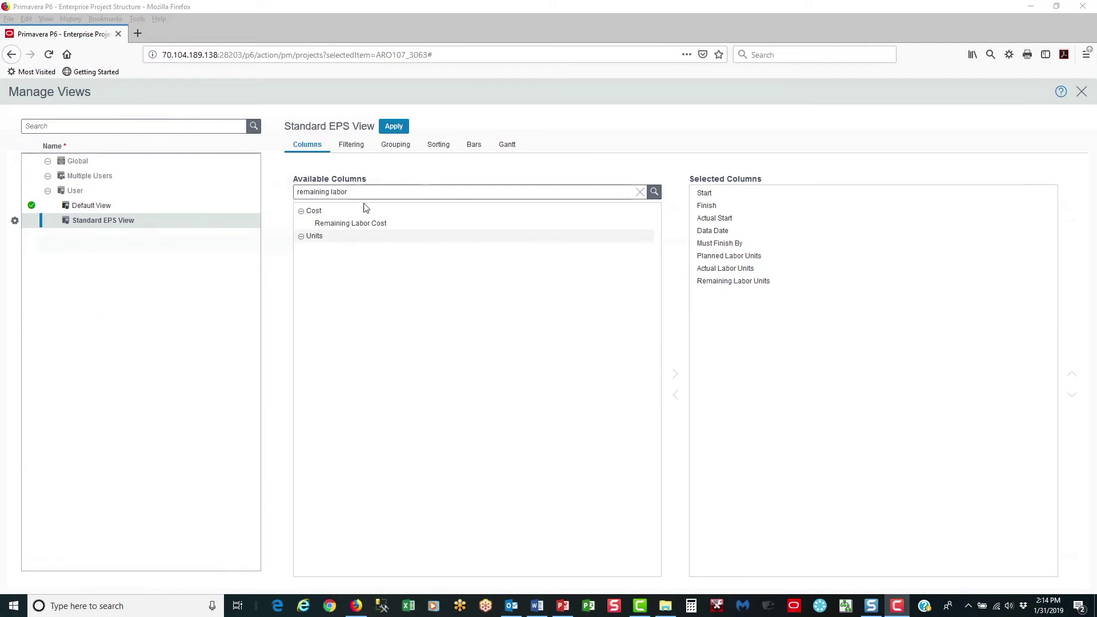
Add the Planned Labor Cost and Actual Labor Cost columns via the column search
click(297, 193)
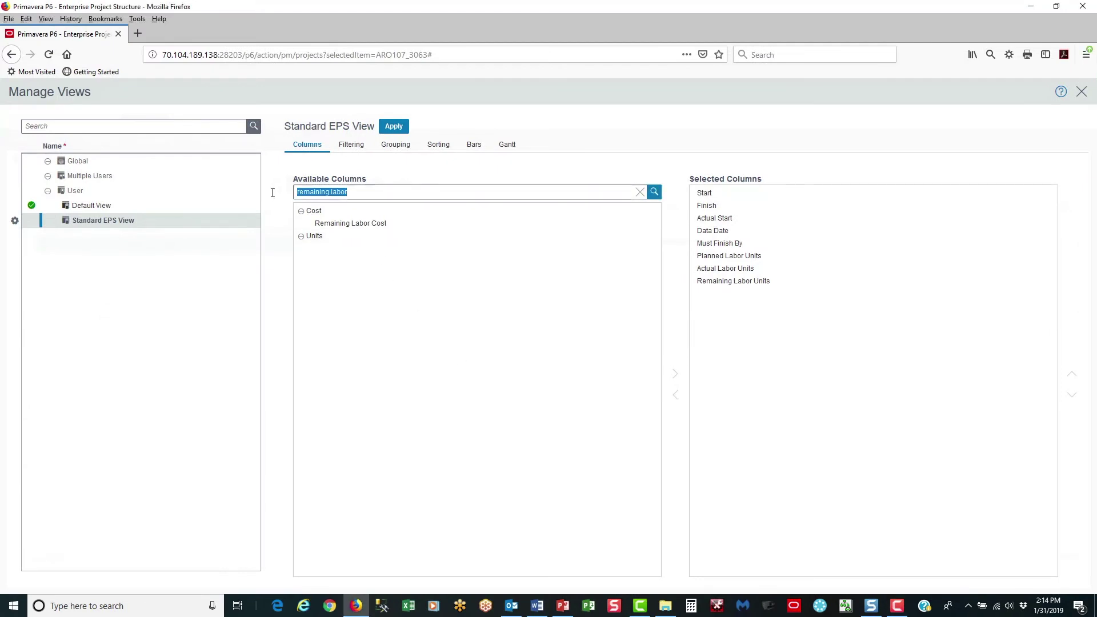
text(planned labor cost)
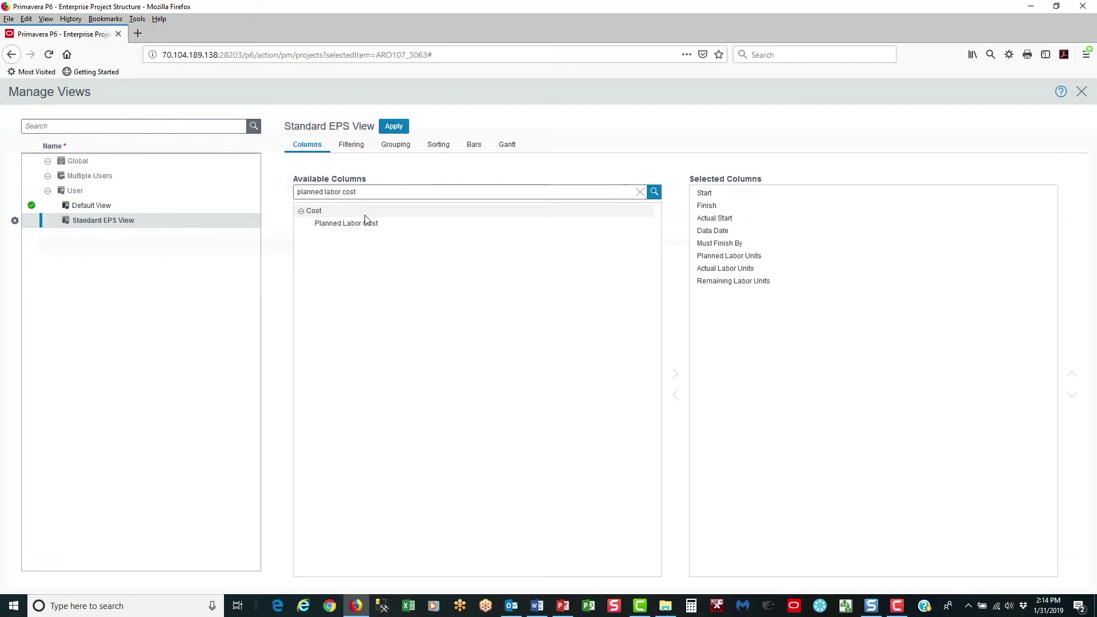
click(398, 229)
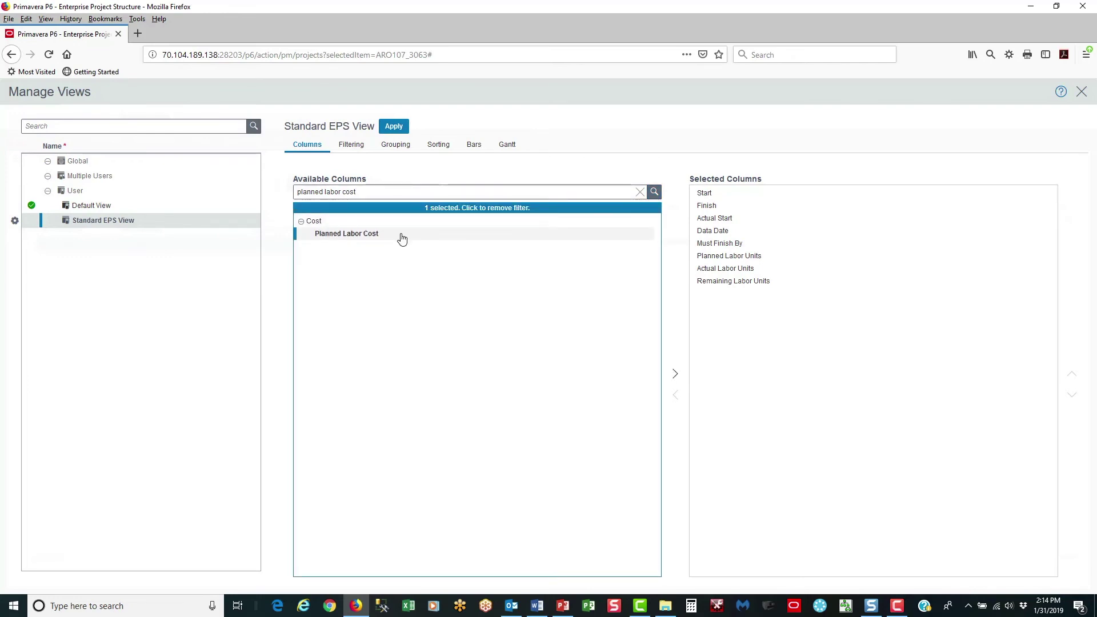
double_click(401, 238)
drag(356, 191, 302, 191)
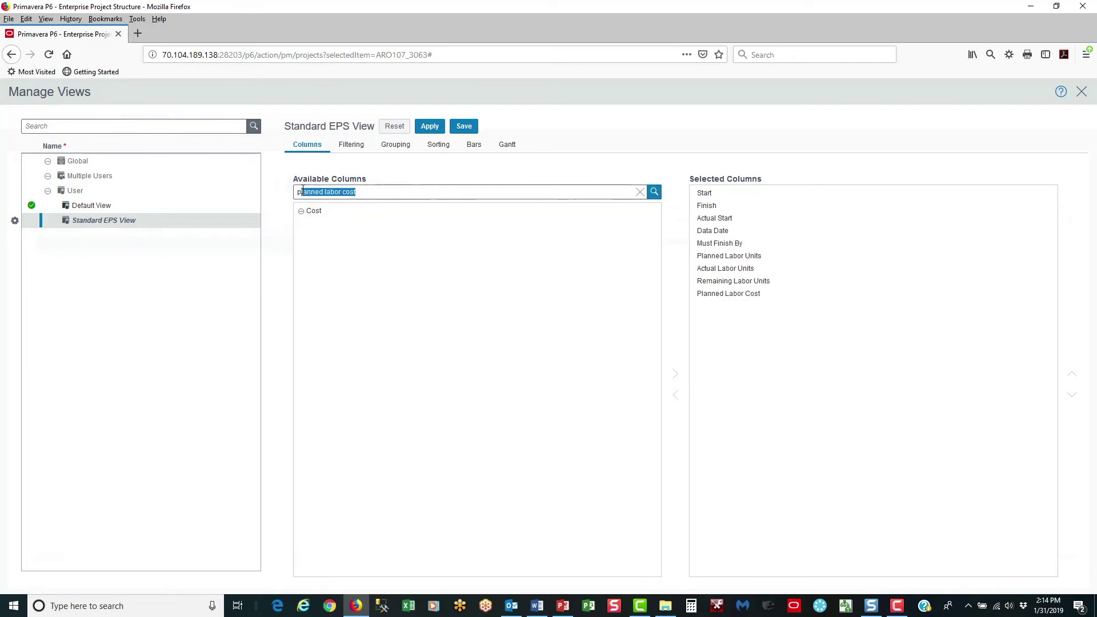
key(BackSpace)
key(BackSpace)
text(actual)
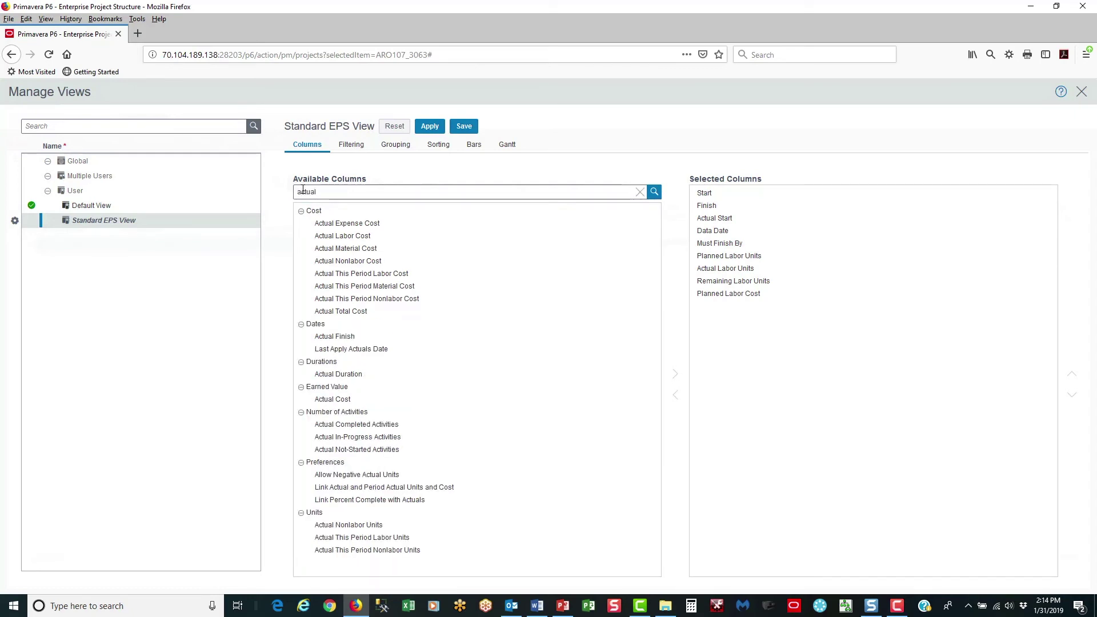
text( labor cost)
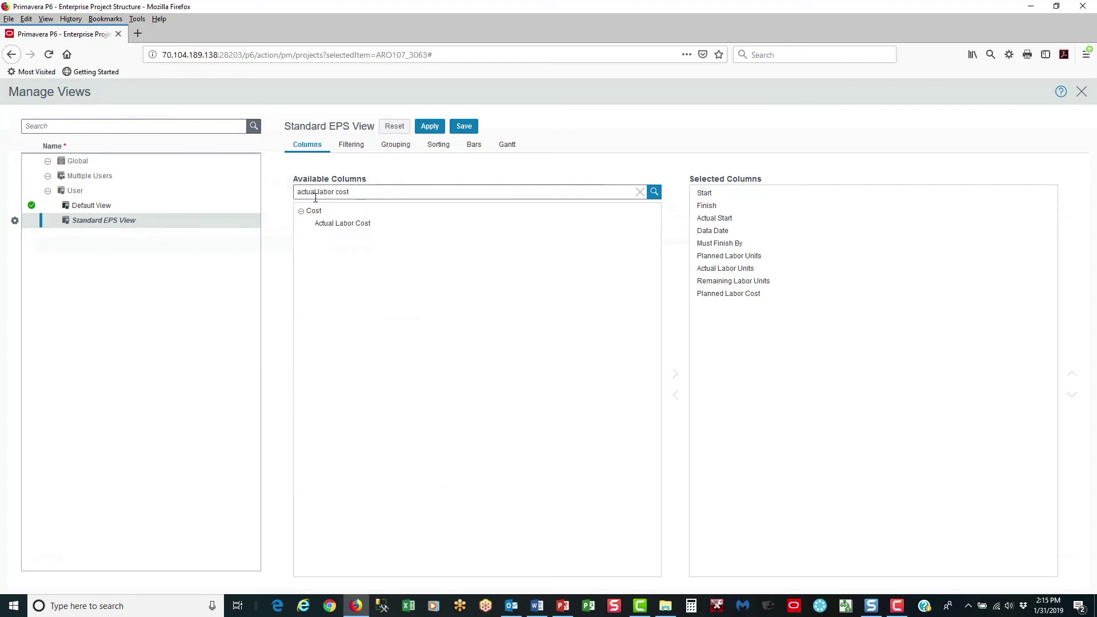
click(401, 226)
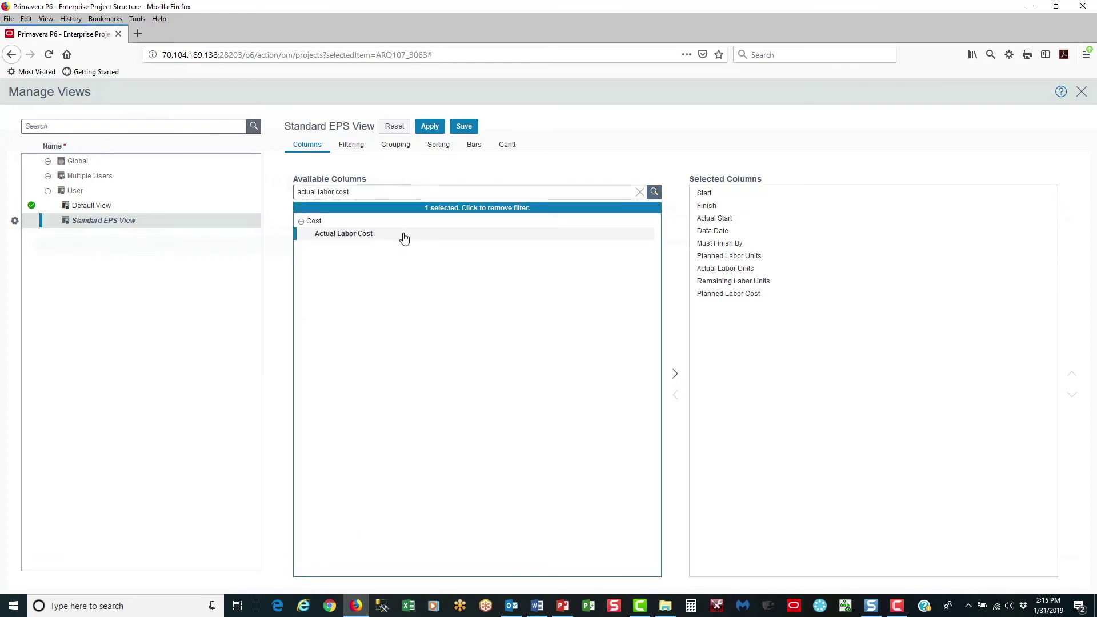
double_click(402, 235)
click(696, 307)
Add Remaining Labor Cost and Units % Complete to the end of the columns
drag(359, 192, 289, 191)
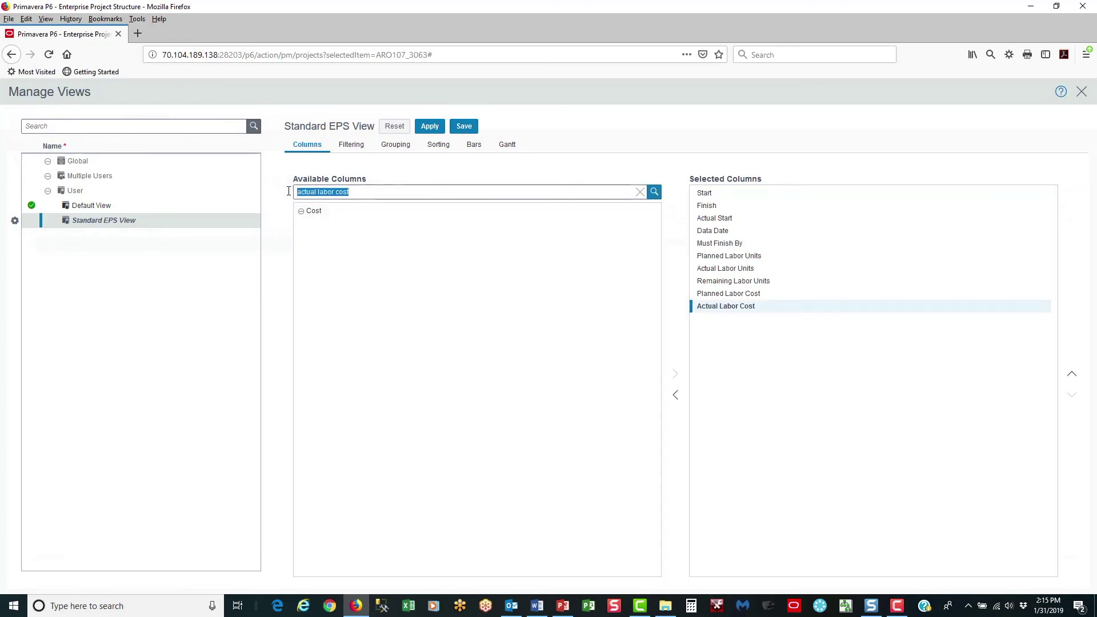
text(remaining labor cost)
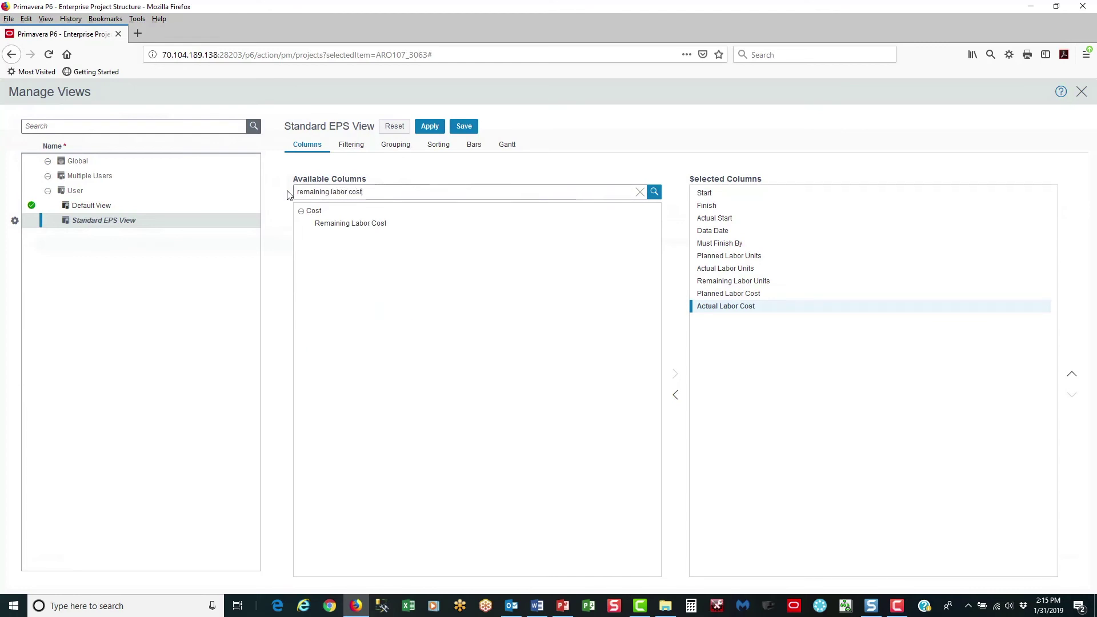
click(392, 225)
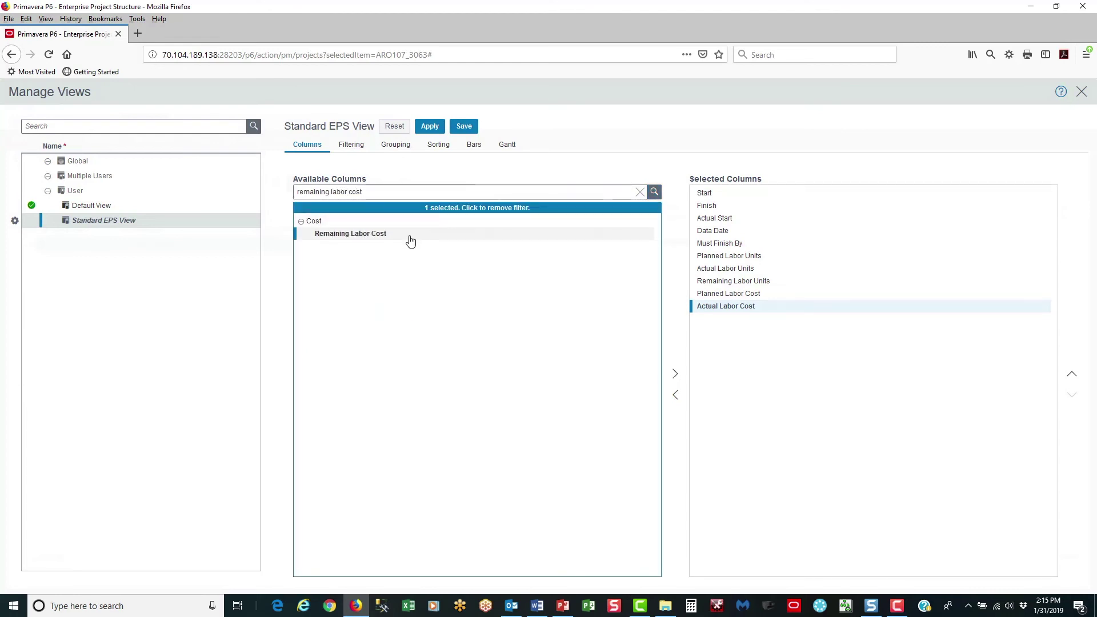
double_click(410, 241)
click(698, 322)
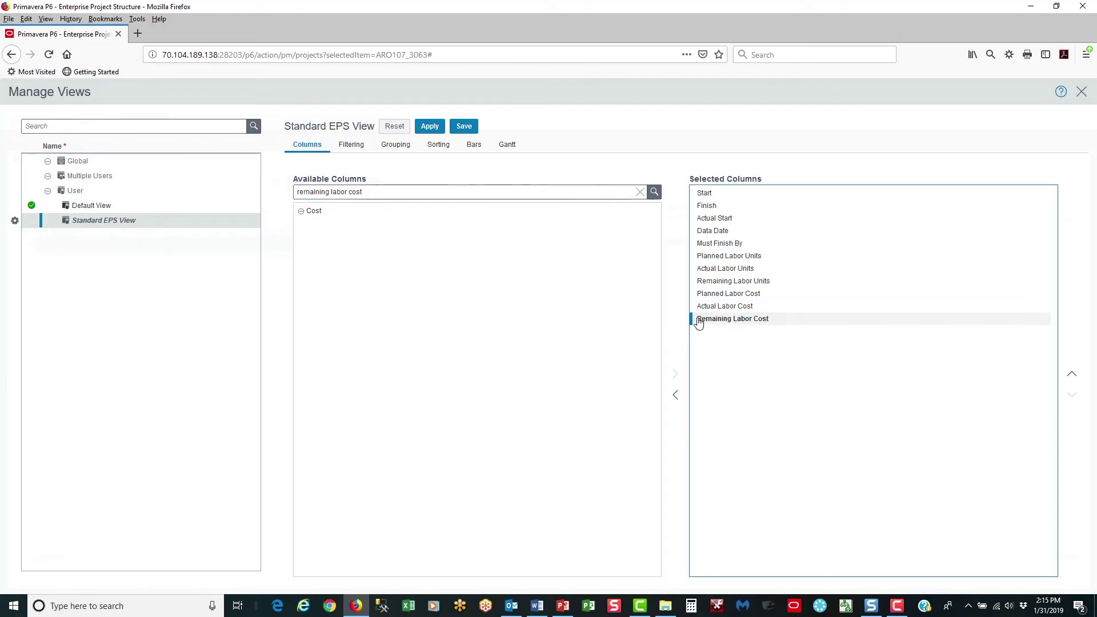
drag(364, 192, 293, 191)
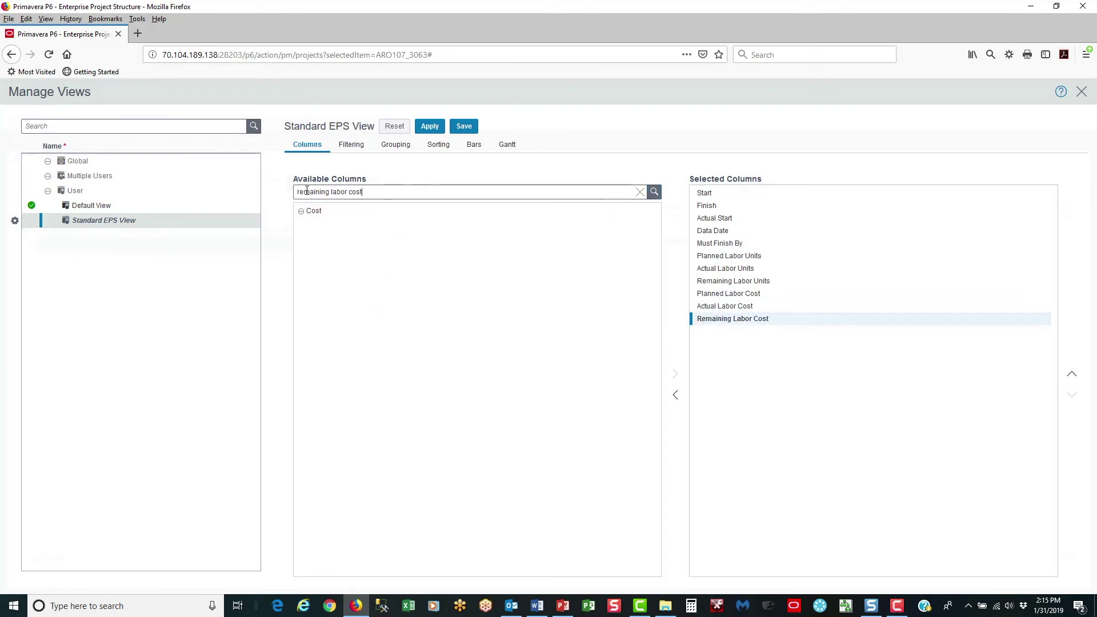
text(units %)
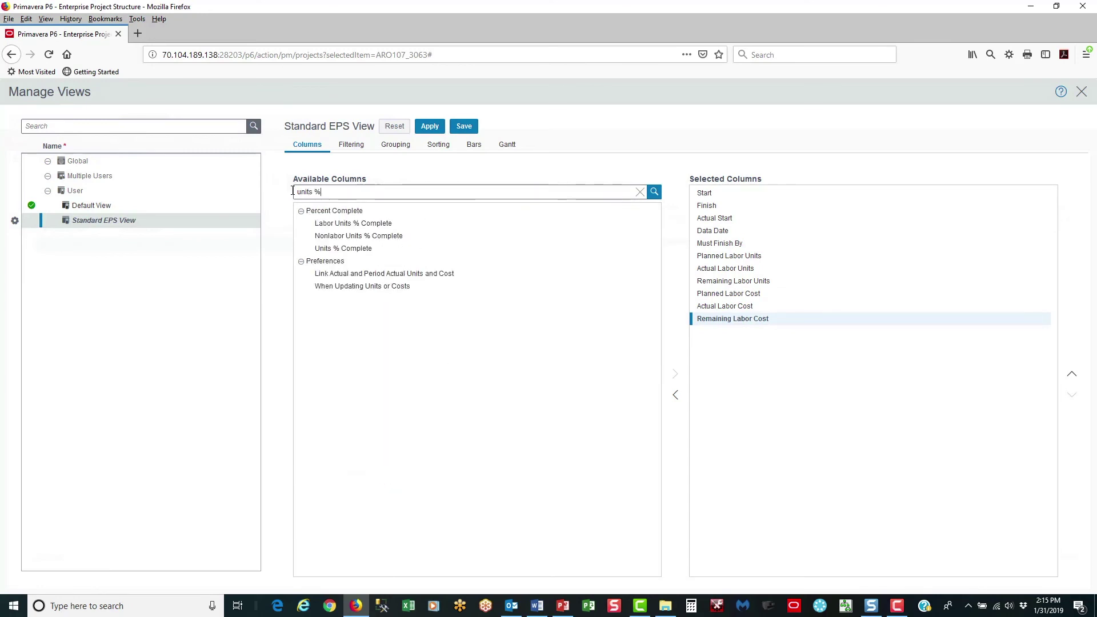
click(414, 253)
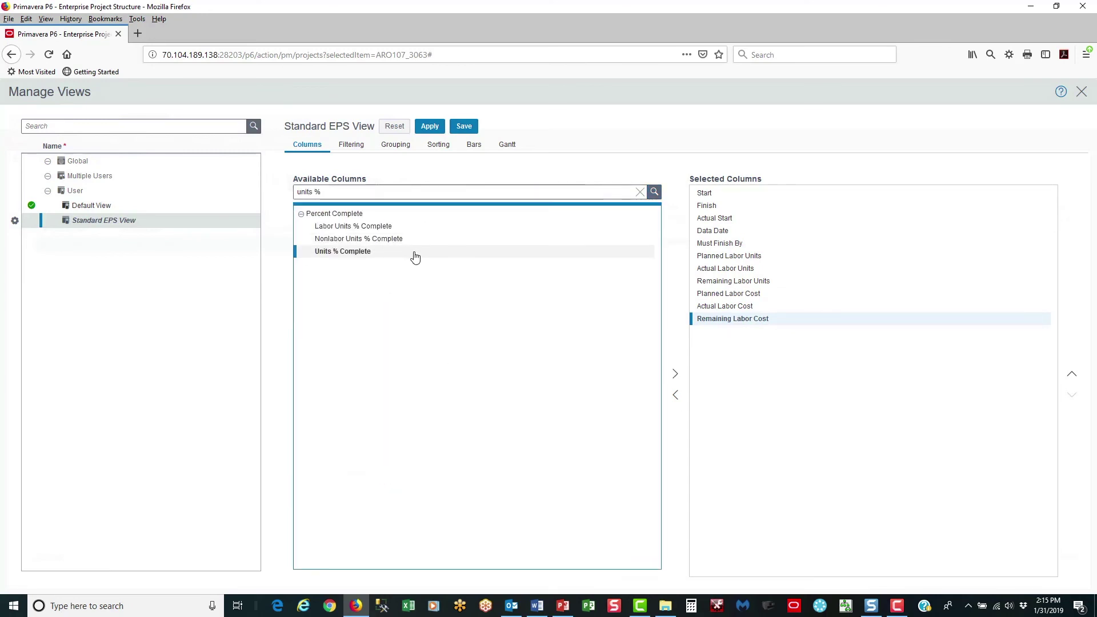
double_click(417, 257)
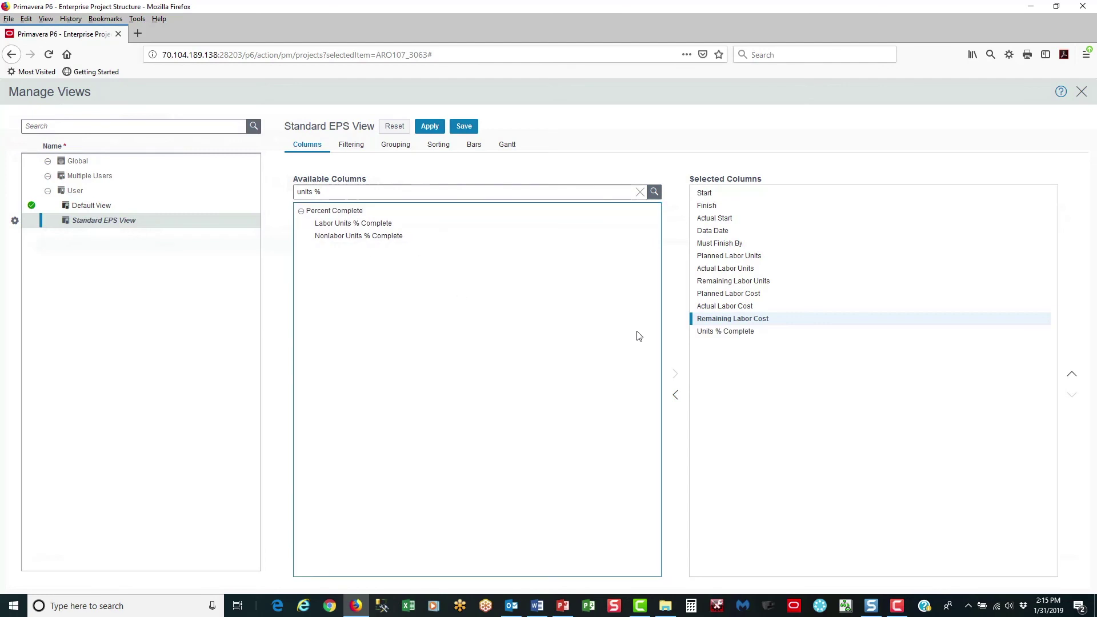
Save Standard EPS View and choose Set Active from its gear menu
click(471, 127)
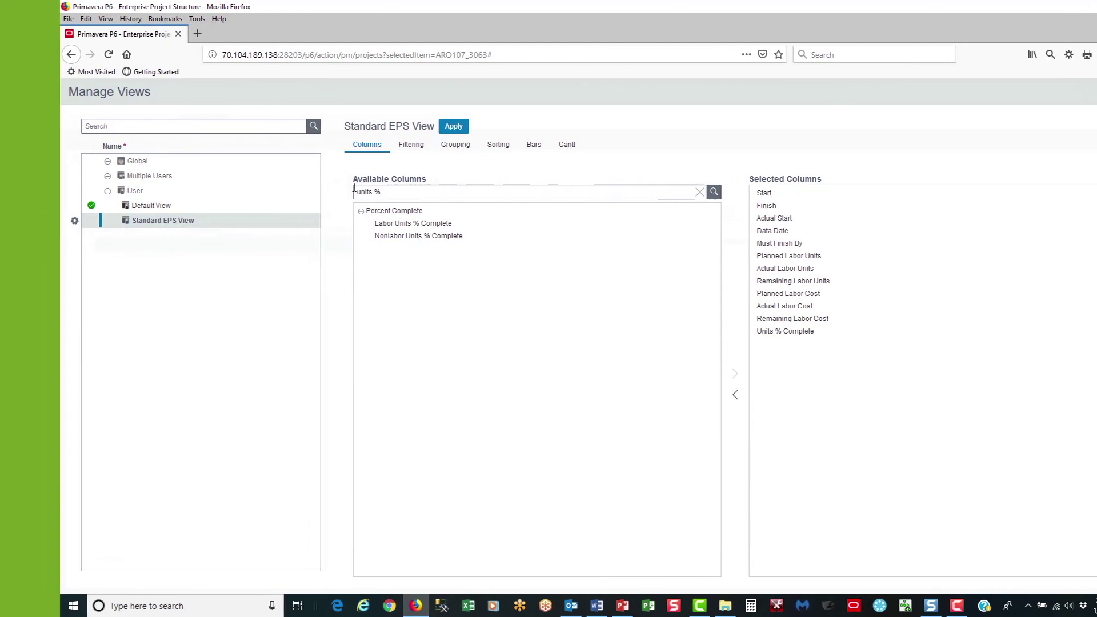
click(79, 222)
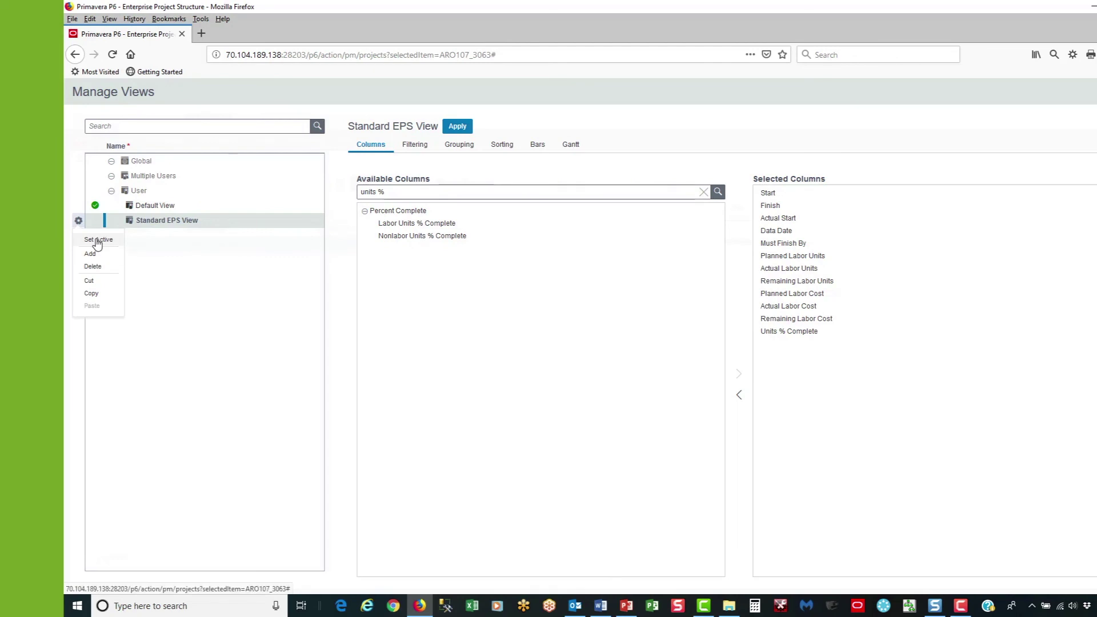
click(97, 240)
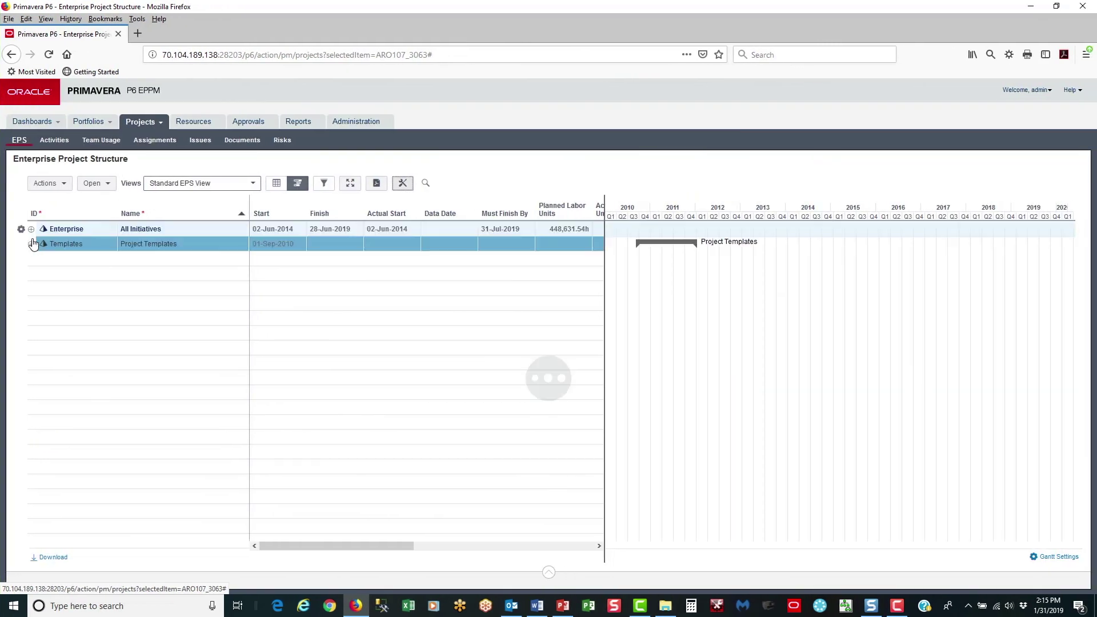